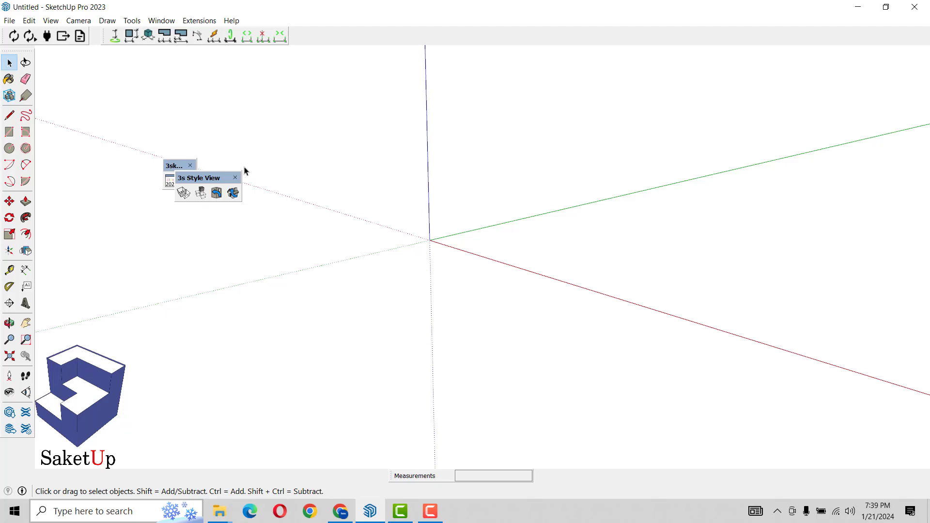
Step: Move the 3sk... and 3s Style View toolbars higher up and open the 3skeng 2023 panel
drag(196, 175, 274, 95)
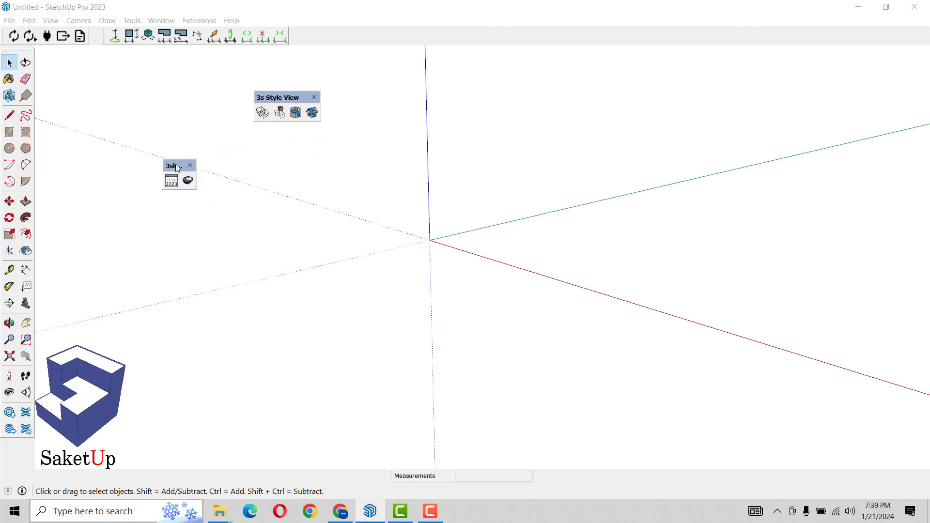
drag(175, 164, 167, 83)
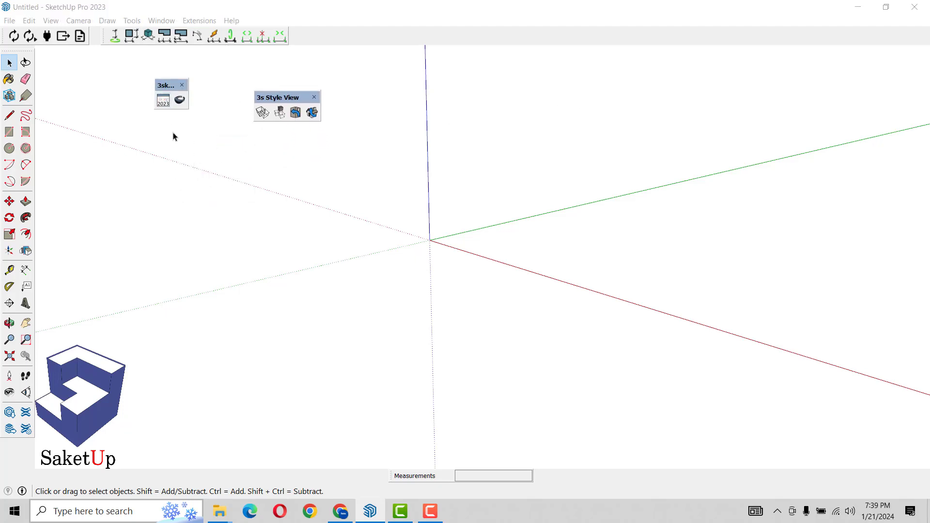
click(161, 105)
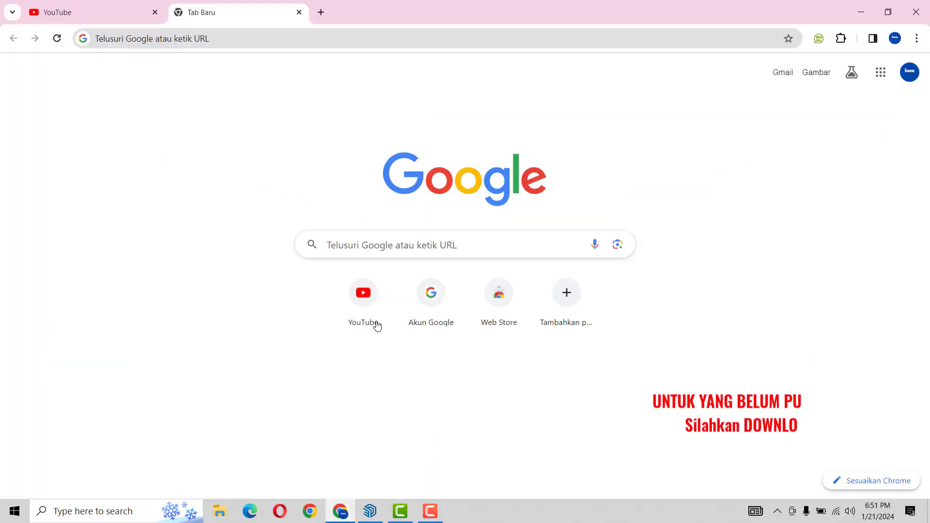
Step: Search Google for 3skeng and open the 3skeng download page
click(357, 242)
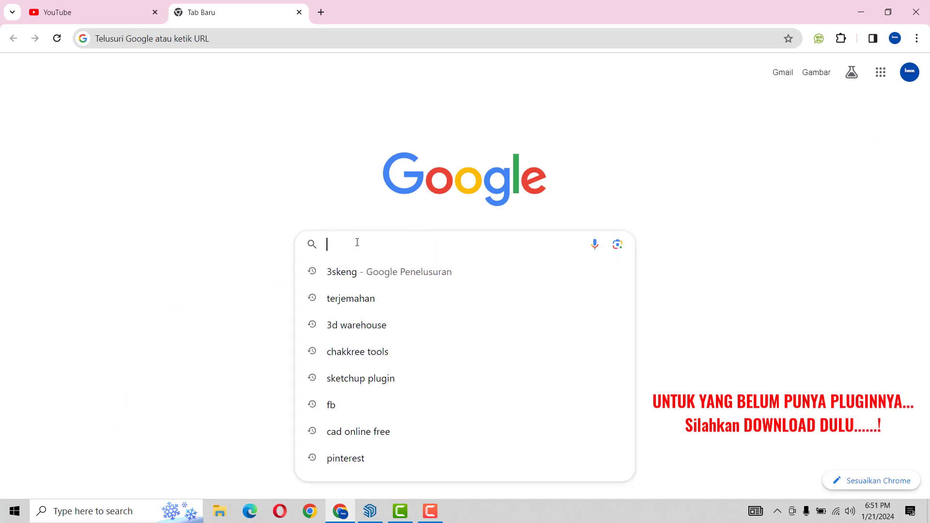
click(344, 271)
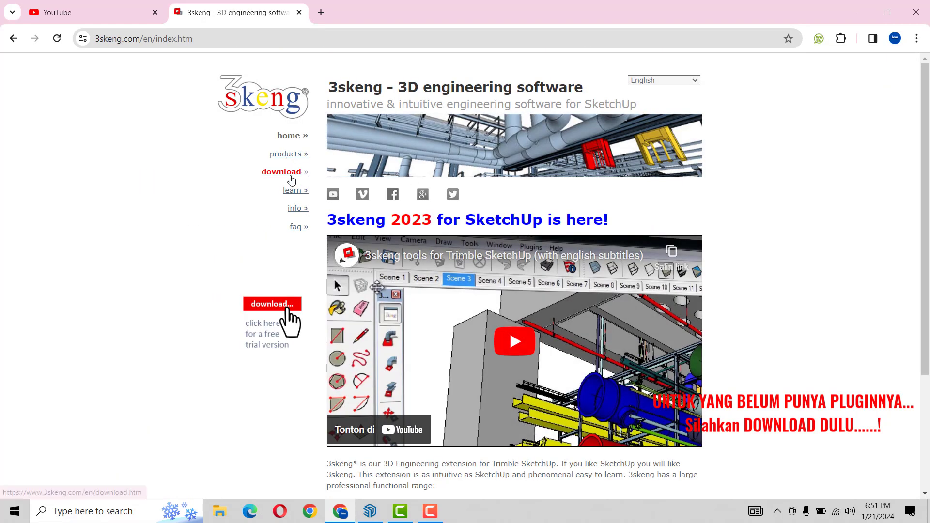
click(291, 171)
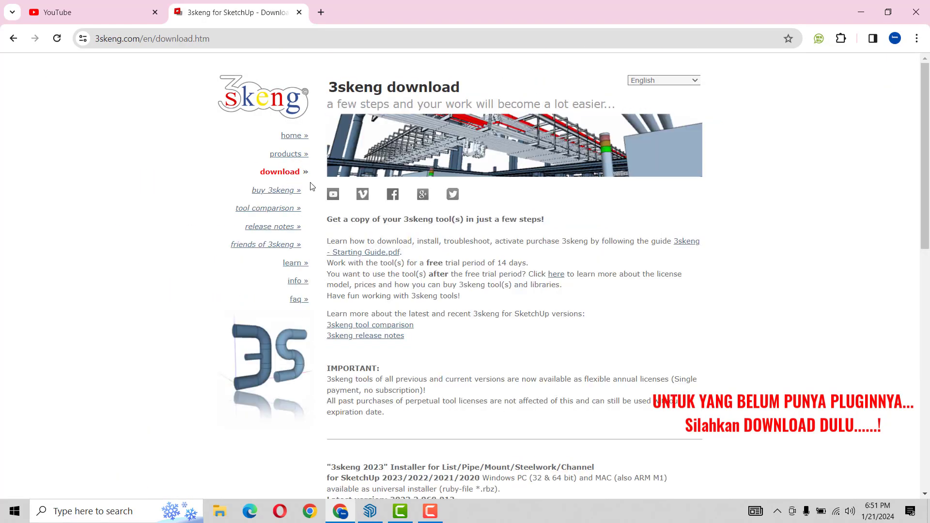
Step: Download the latest 3skeng 2023 installer and check the download's progress
scroll(289, 186, down, 1)
scroll(289, 175, down, 4)
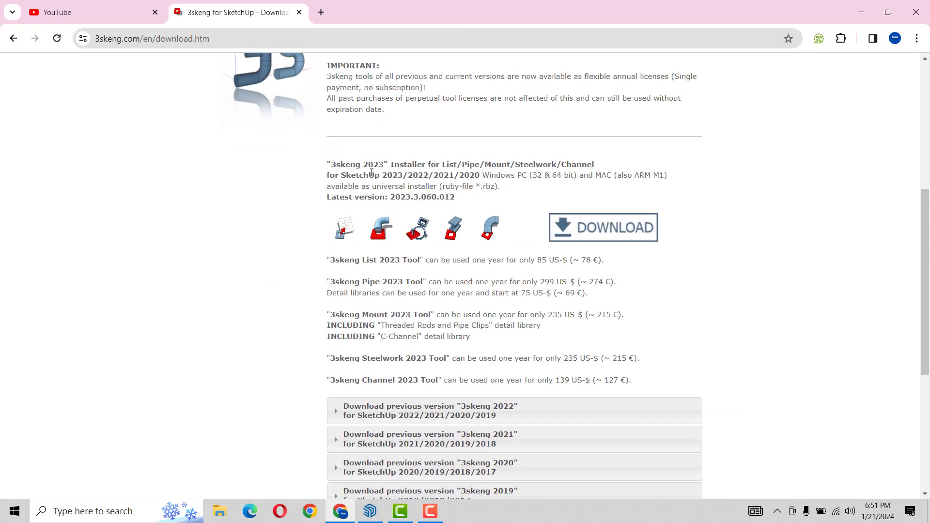
mouse_move(328, 165)
mouse_down()
mouse_move(561, 175)
mouse_move(472, 173)
mouse_move(480, 175)
mouse_up()
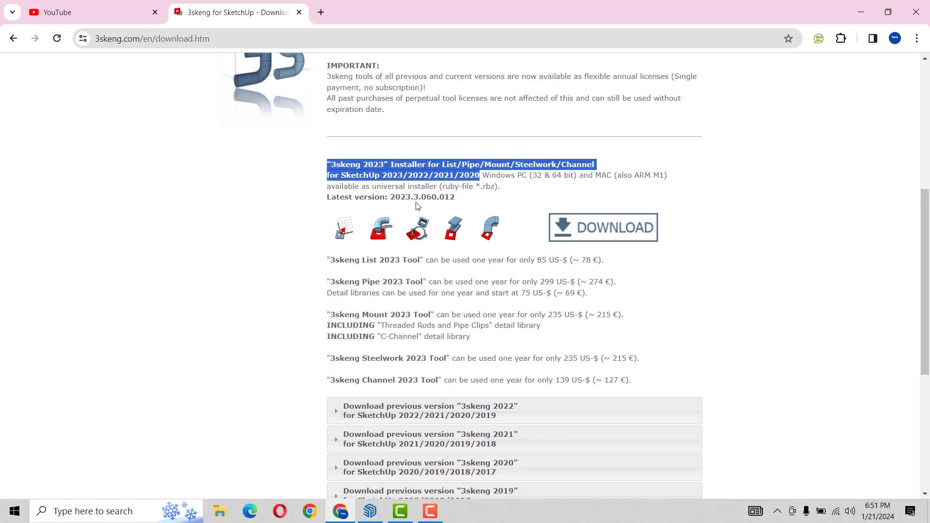
drag(330, 194, 441, 206)
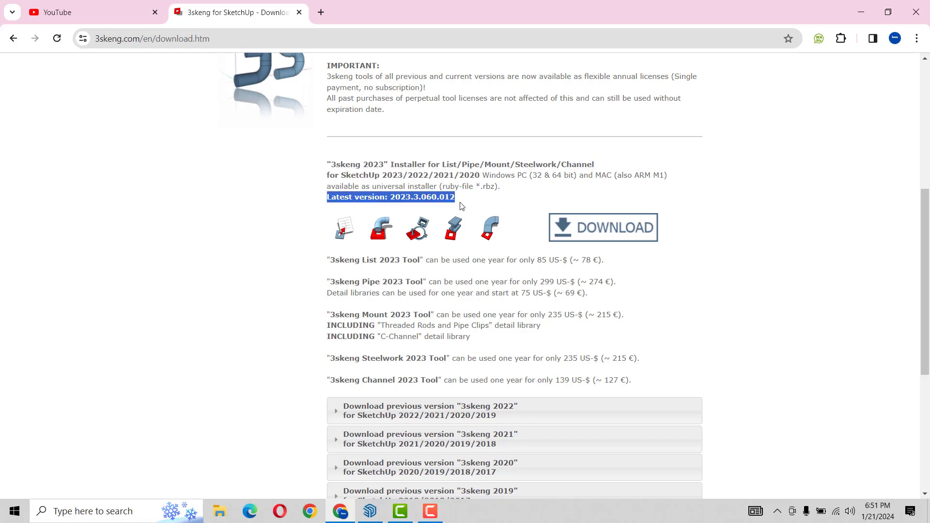
click(602, 235)
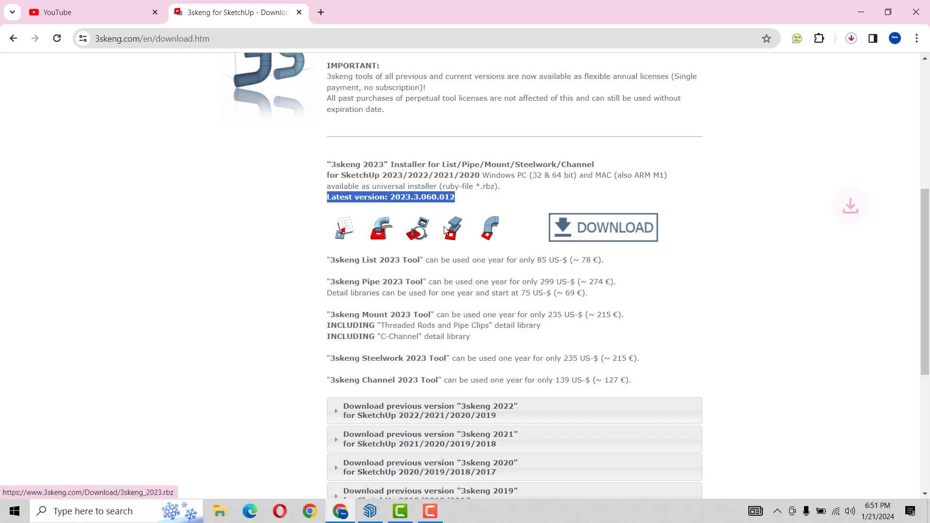
click(851, 39)
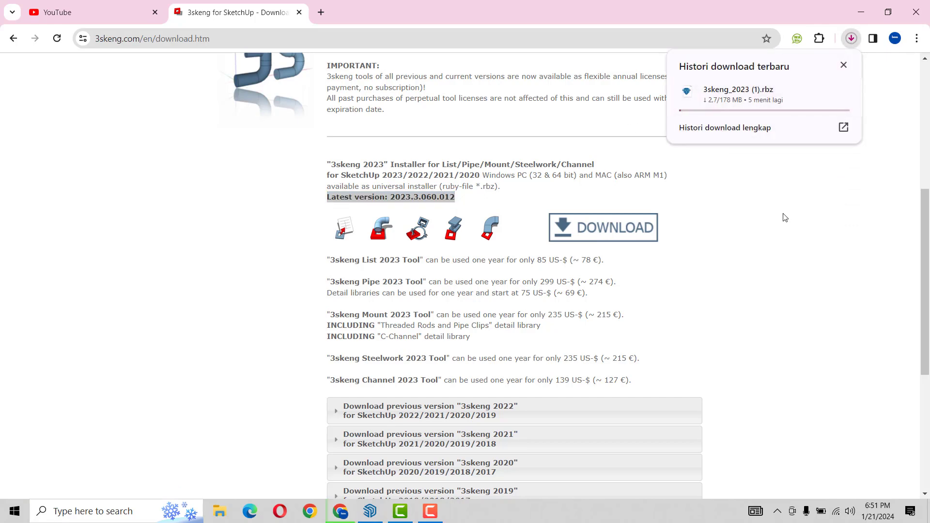
click(179, 192)
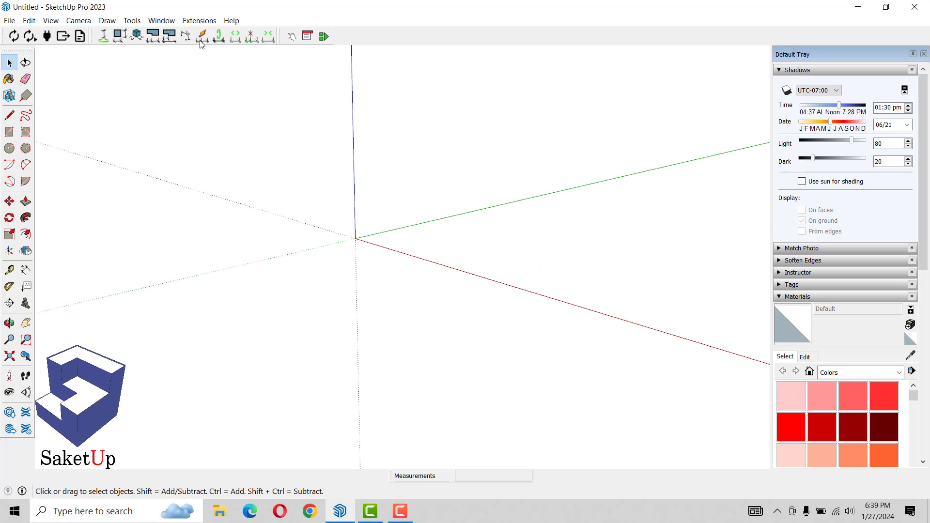
Step: Show the ExtensionStore toolbar and open the SketchUcation Plugins Manager
right_click(202, 44)
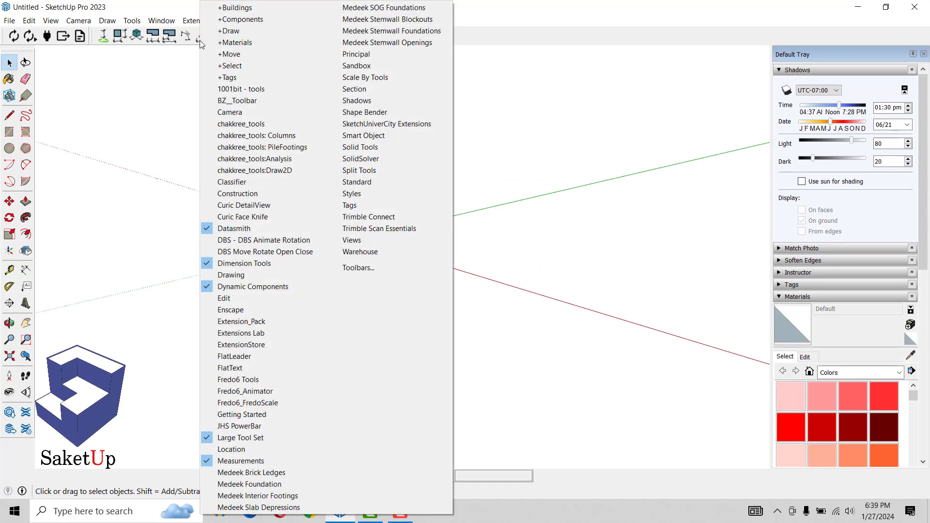
click(277, 344)
click(161, 129)
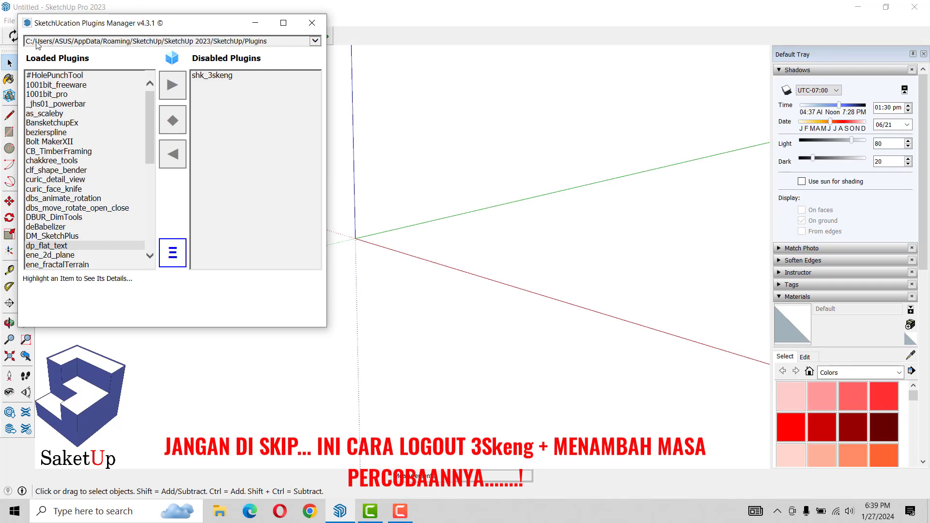
Step: Check the plugin folder paths, keep the first one, and open File Explorer with Win+E
click(250, 42)
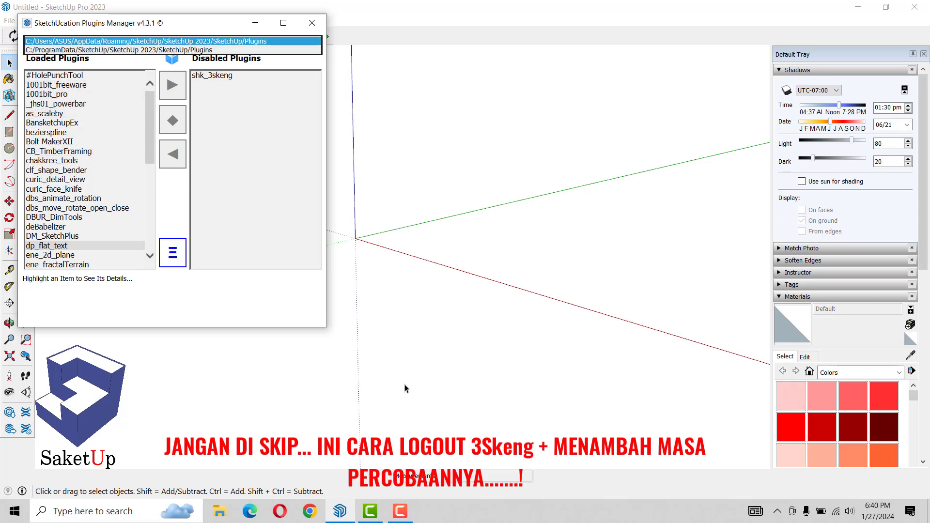
key(Escape)
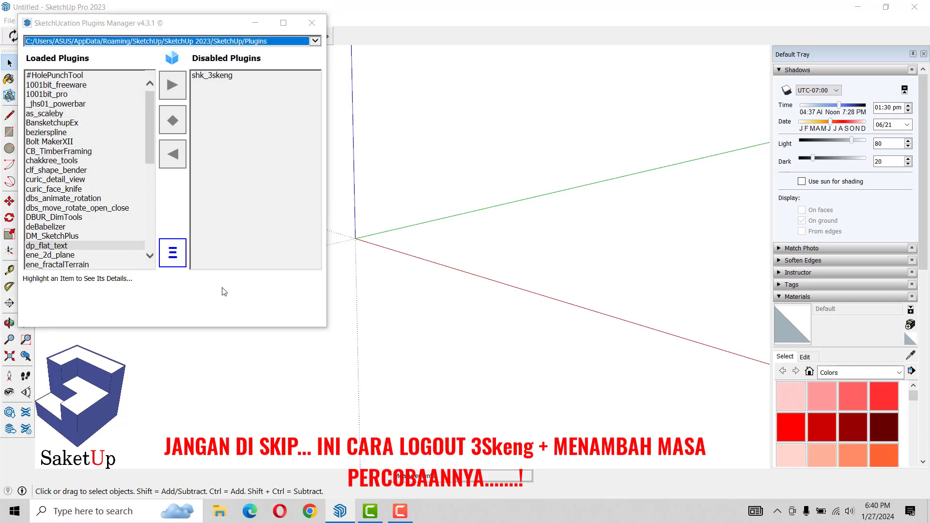
key(super+e)
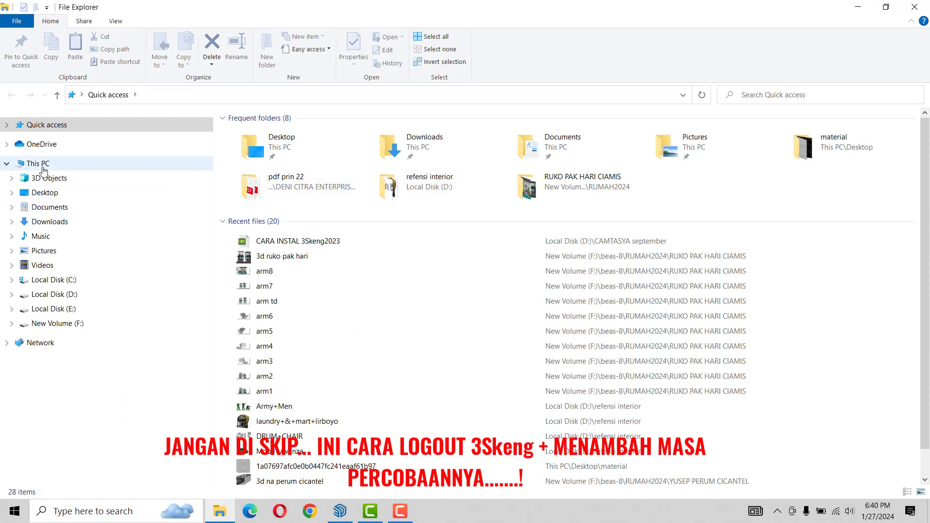
Step: Navigate to C:\Users\<user>\AppData\Roaming and select the 3skeng_V2023 folder
click(43, 169)
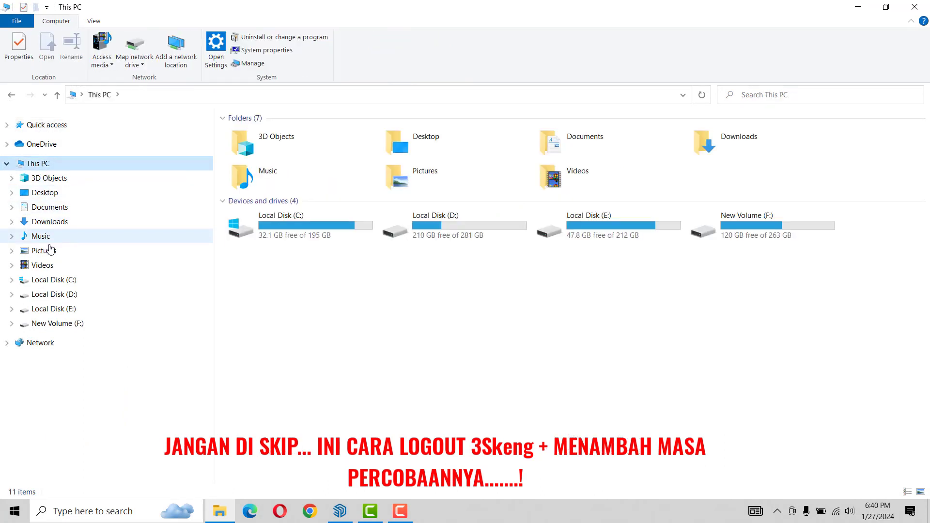
click(55, 280)
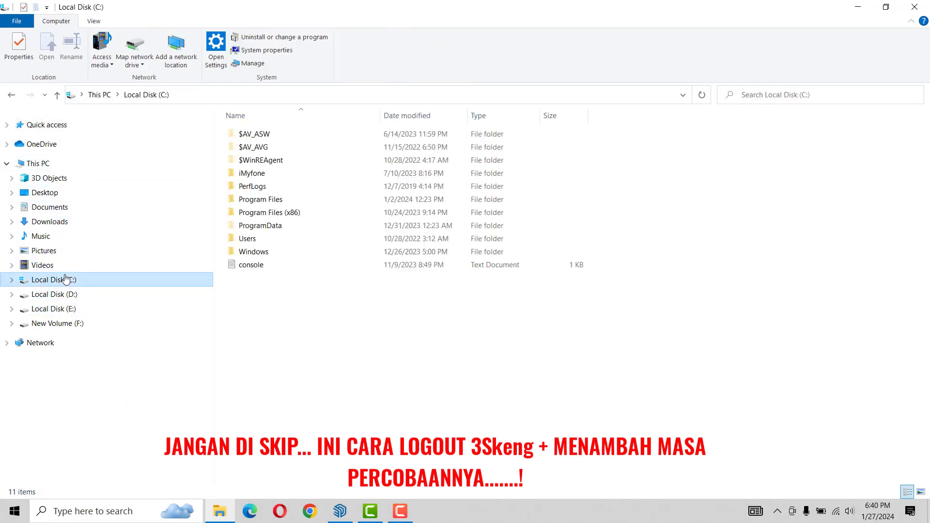
double_click(255, 239)
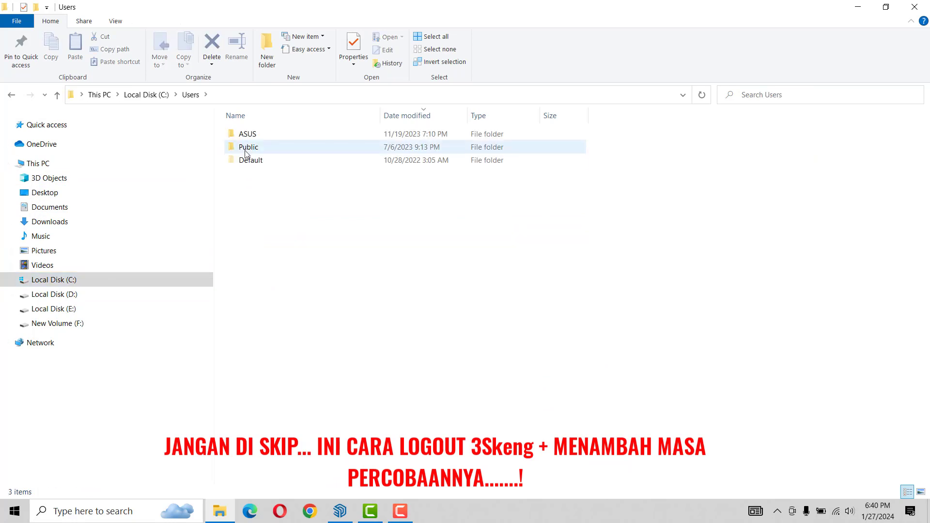
double_click(248, 135)
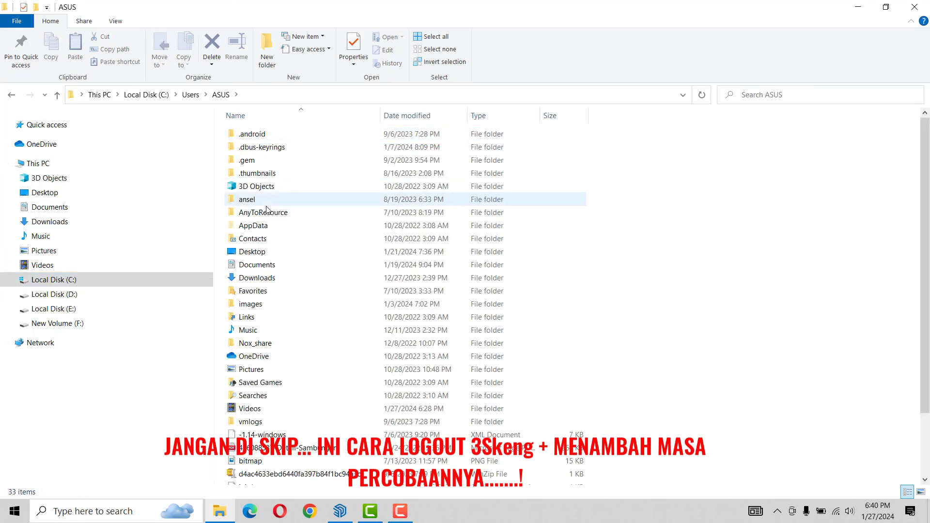
click(266, 230)
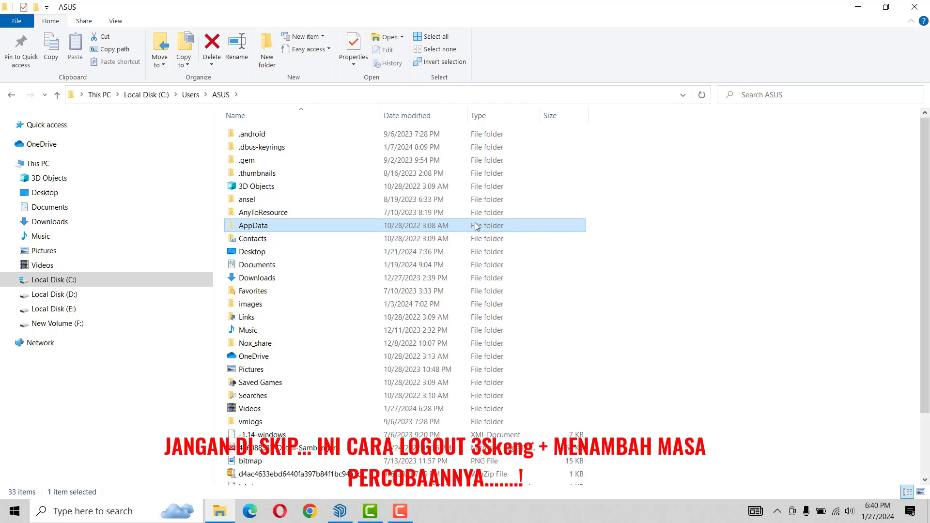
double_click(262, 228)
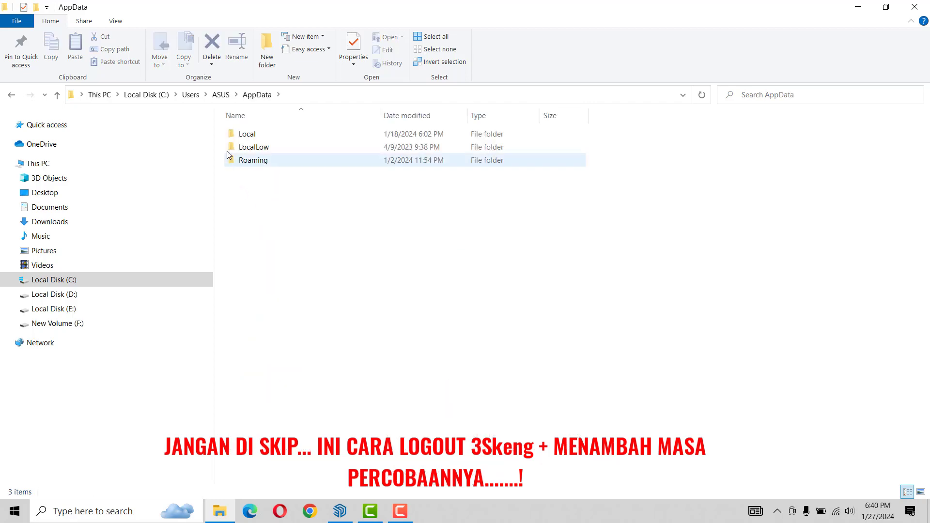
click(258, 161)
double_click(258, 162)
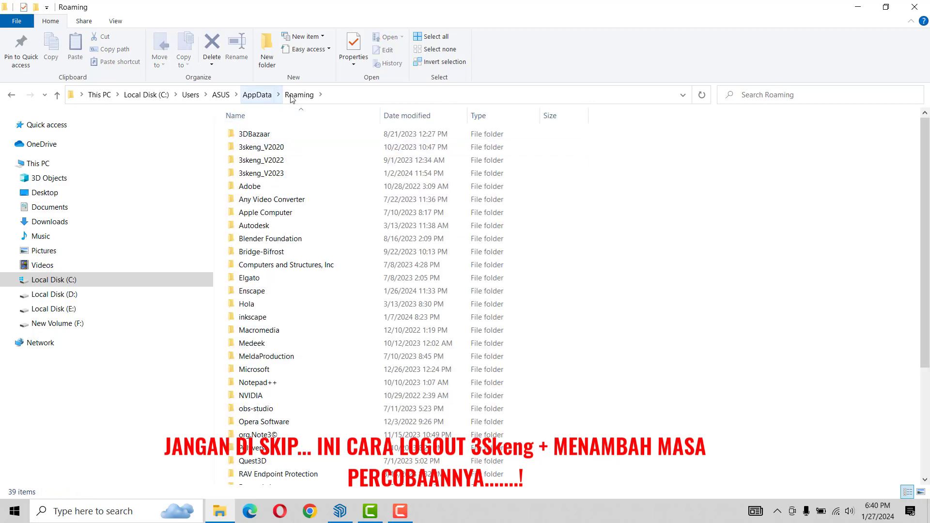
click(278, 174)
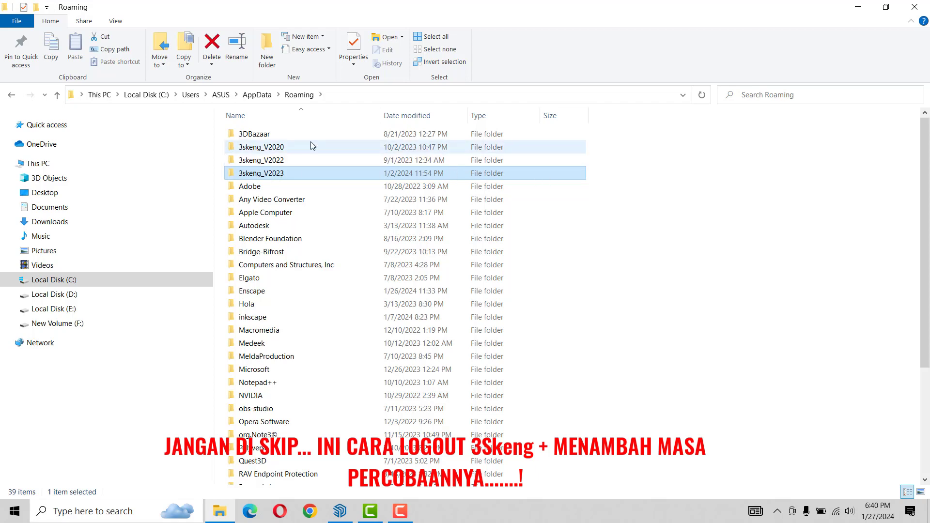
Step: Delete the 3skeng_V2023, 3skeng_V2022 and 3skeng_V2020 folders from Roaming
right_click(276, 173)
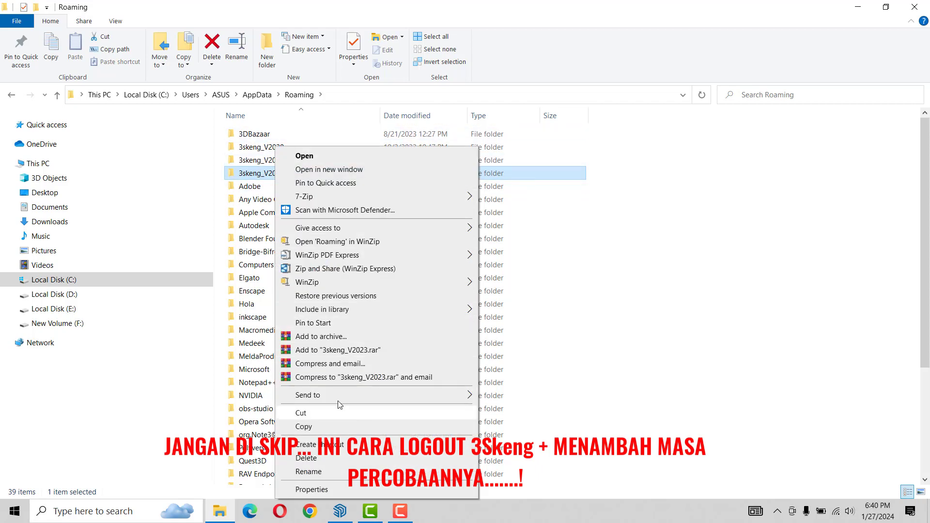
click(310, 458)
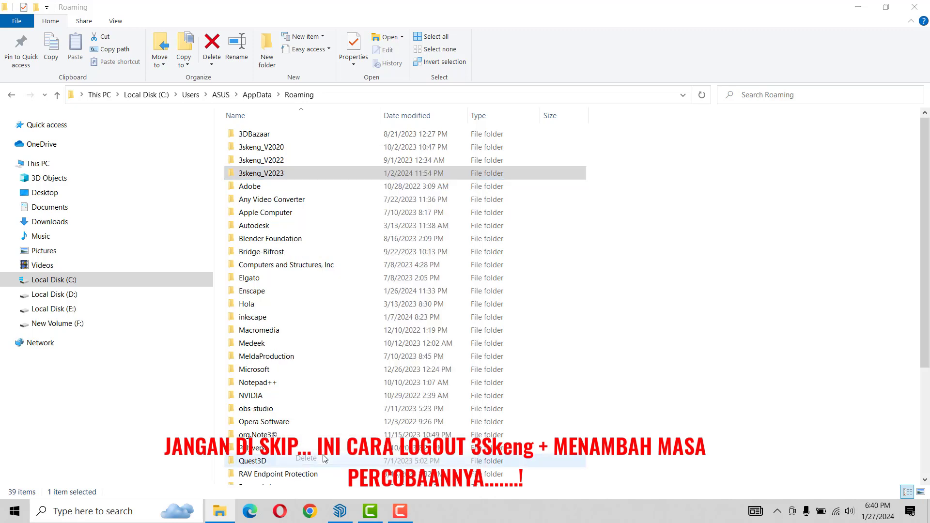
click(271, 165)
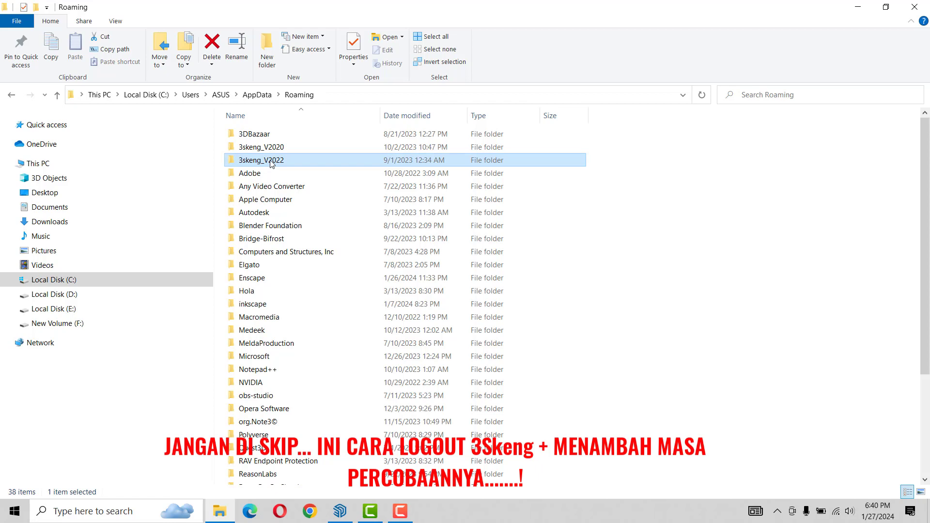
ctrl+click(275, 146)
right_click(280, 148)
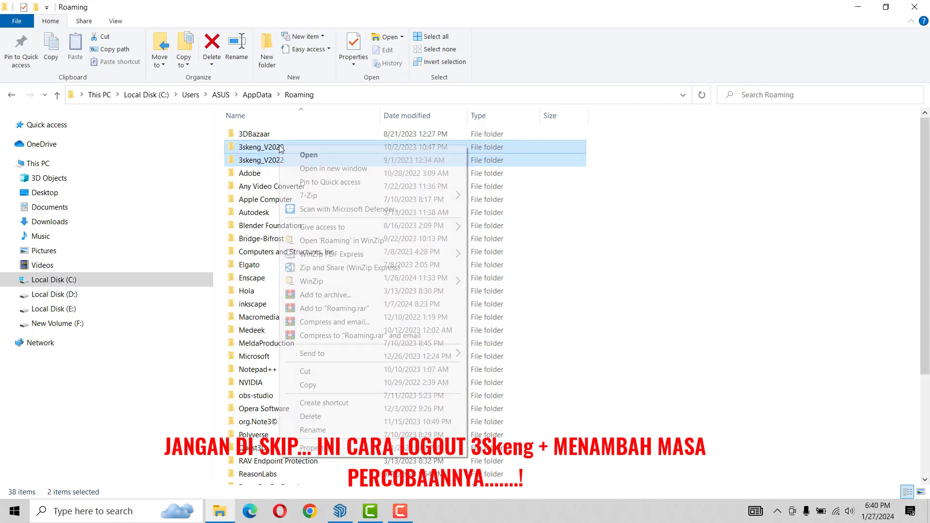
click(319, 417)
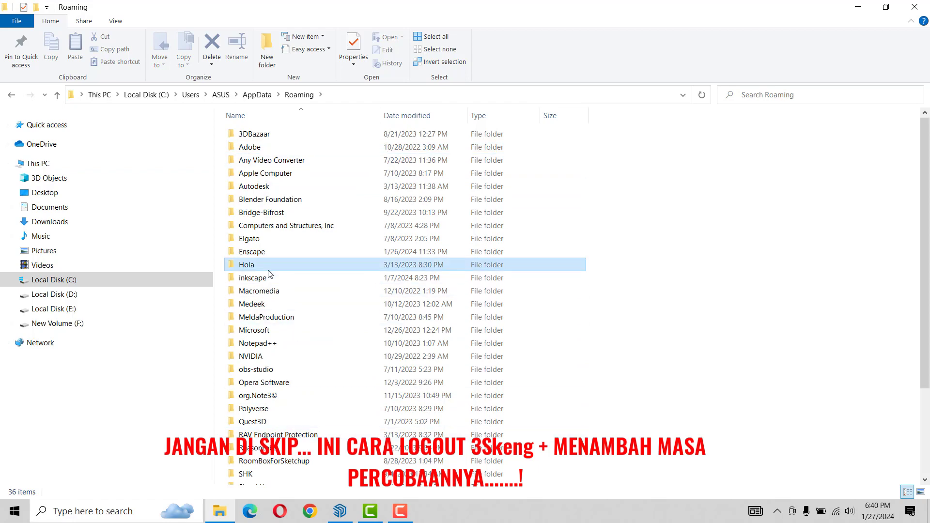
Step: Open the SketchUp > SketchUp 2023 > SketchUp folder in Roaming
click(271, 266)
key(s)
scroll(297, 365, down, 2)
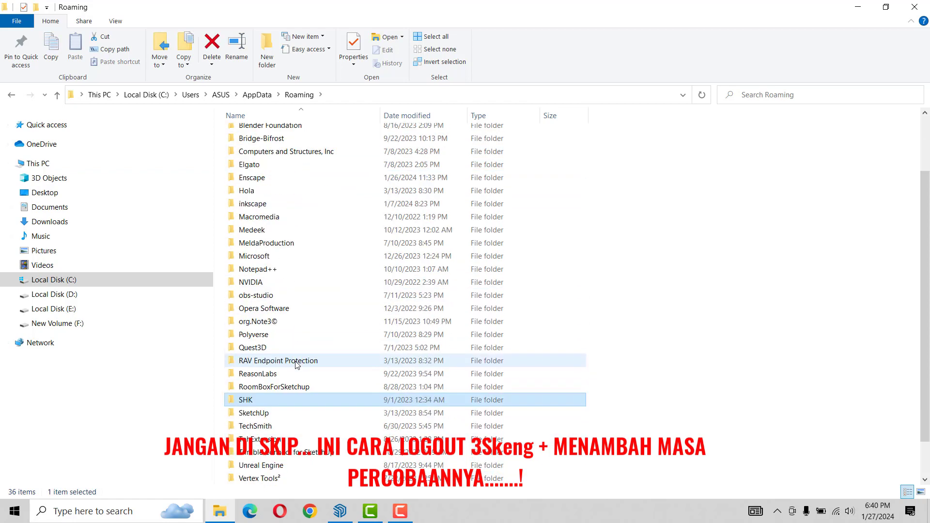
click(269, 416)
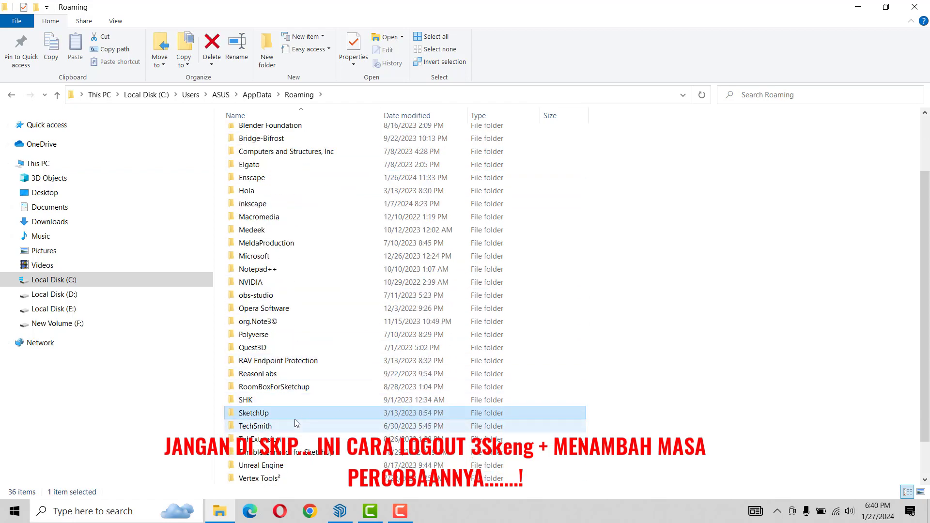
double_click(290, 416)
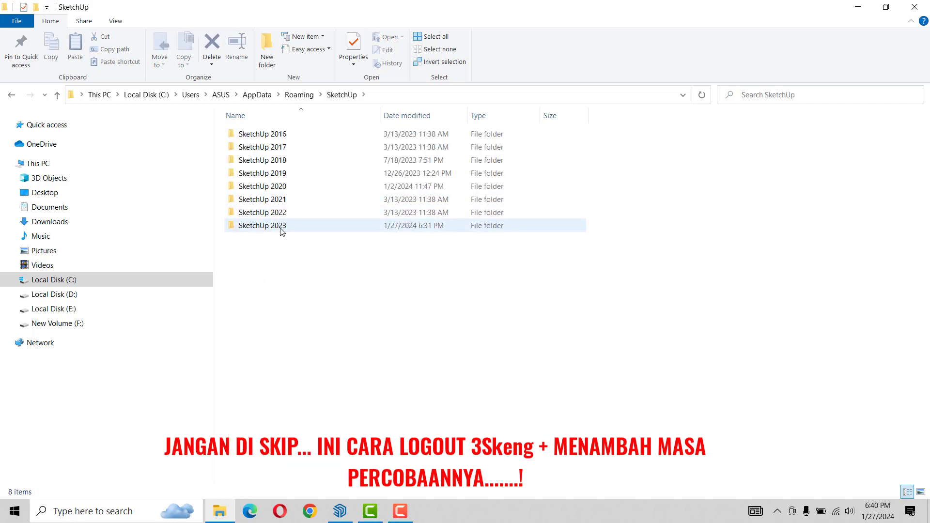
double_click(244, 228)
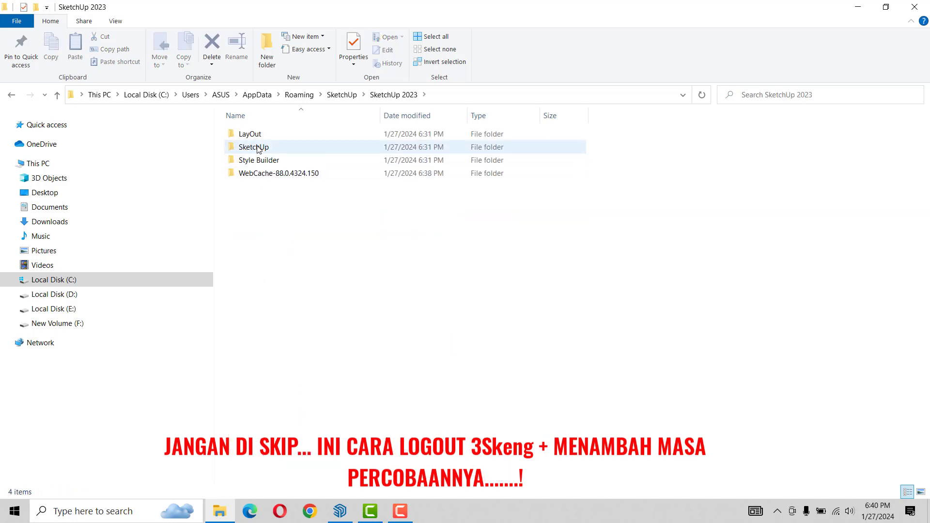
double_click(257, 147)
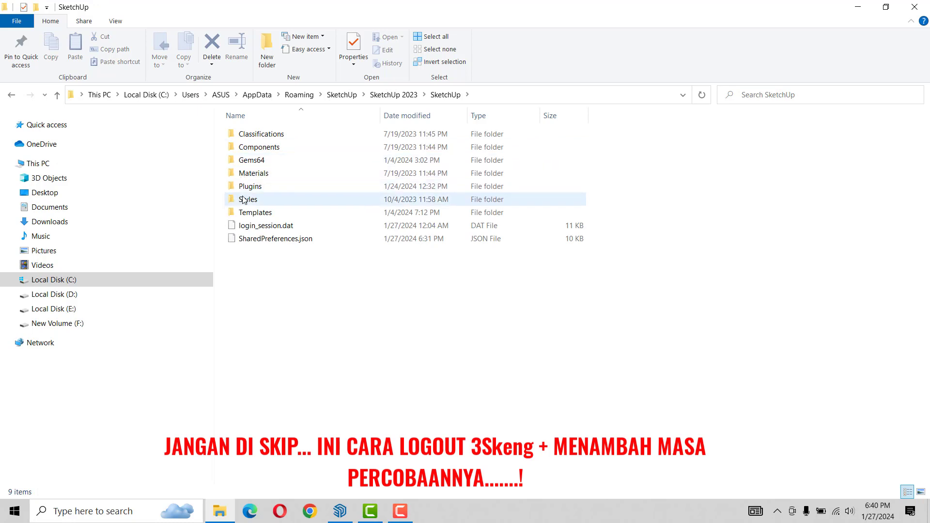
Step: Open SketchUp 2023's Plugins folder and select the shk_3skeng folder
click(252, 187)
double_click(253, 187)
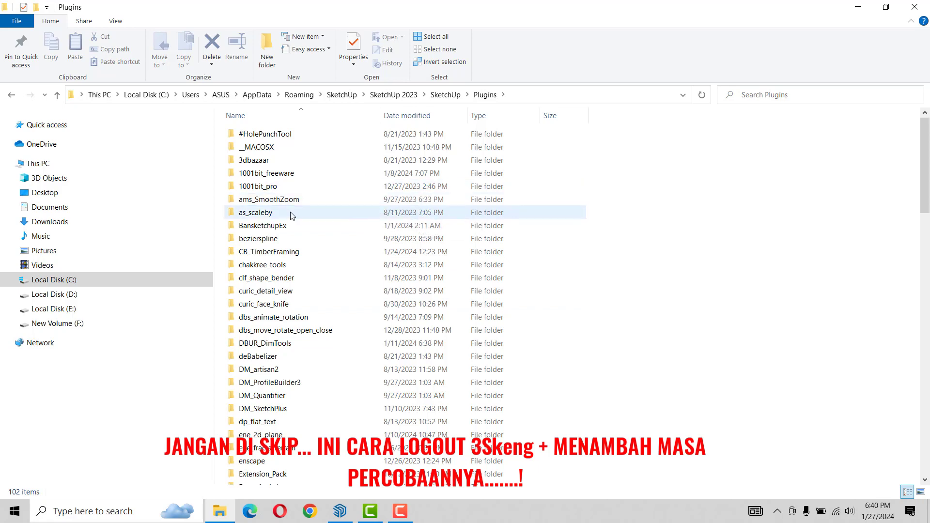
scroll(271, 180, down, 2)
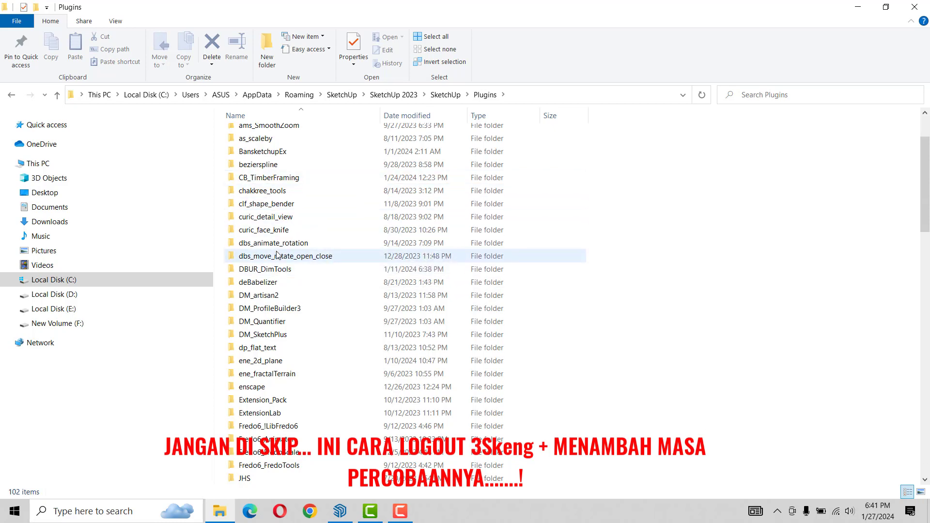
scroll(277, 256, down, 2)
scroll(277, 266, down, 3)
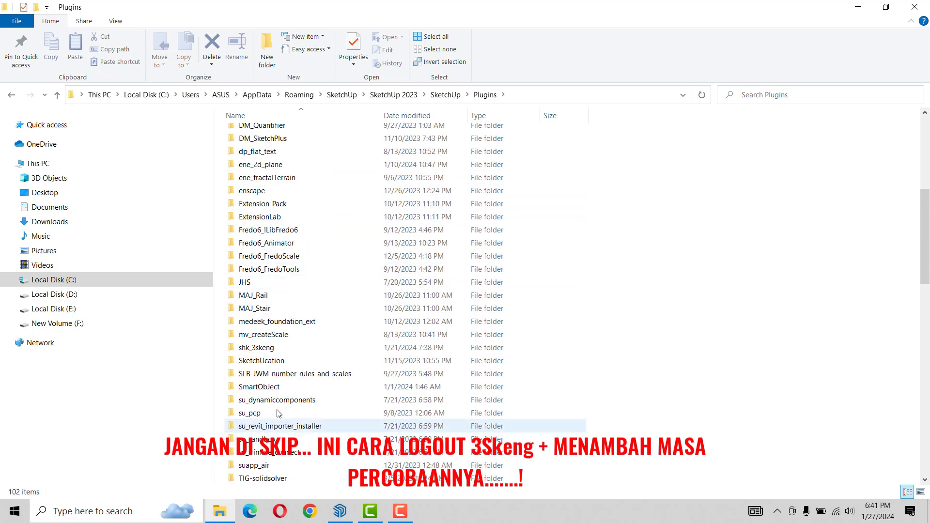
click(368, 345)
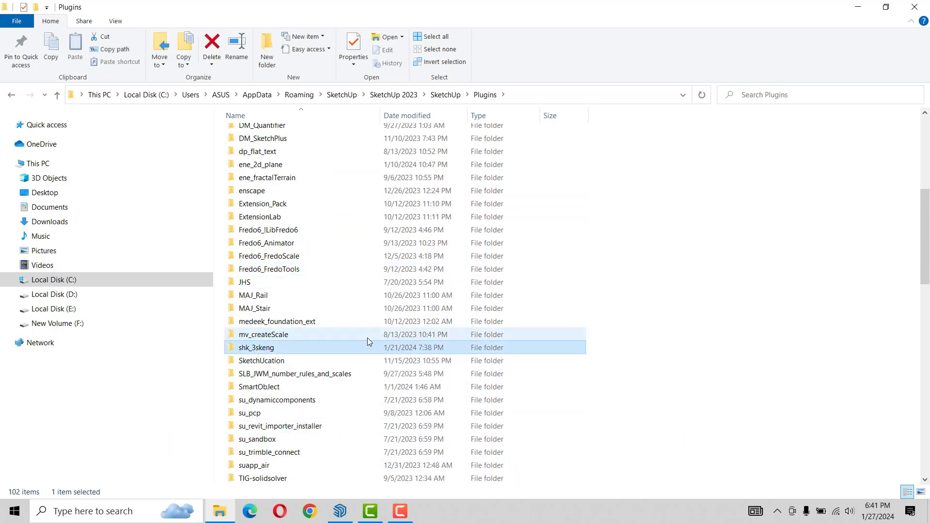
Step: Inspect shk_3skeng's contents, including 3skeng_Start_Signed.rbe, then return to Plugins
double_click(266, 348)
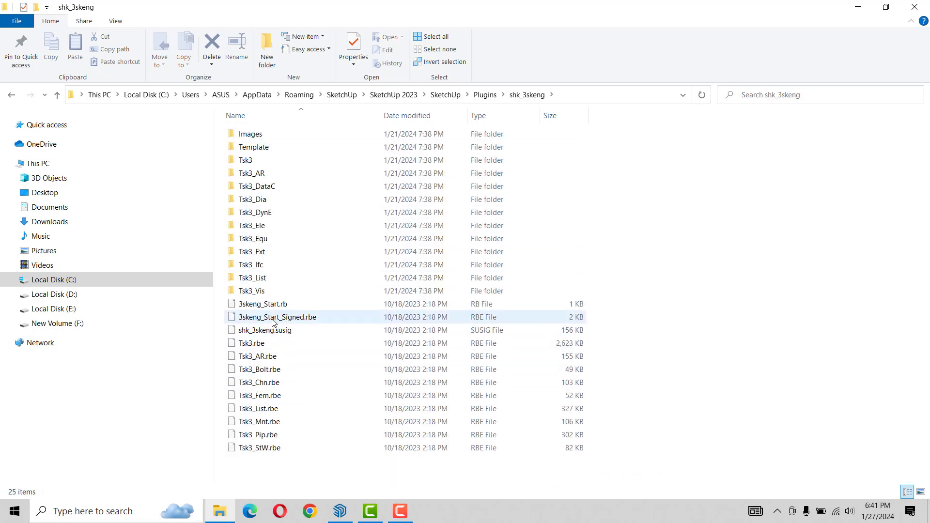
click(274, 320)
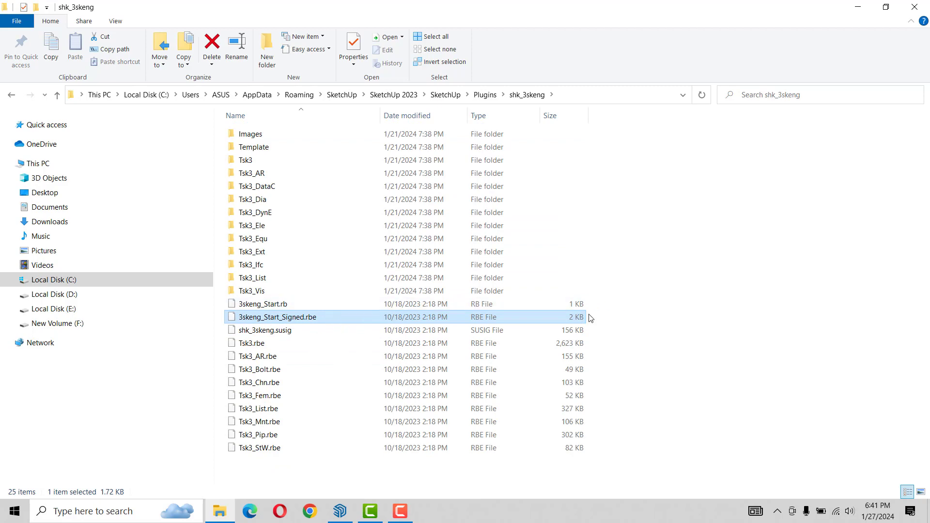
mouse_move(42, 144)
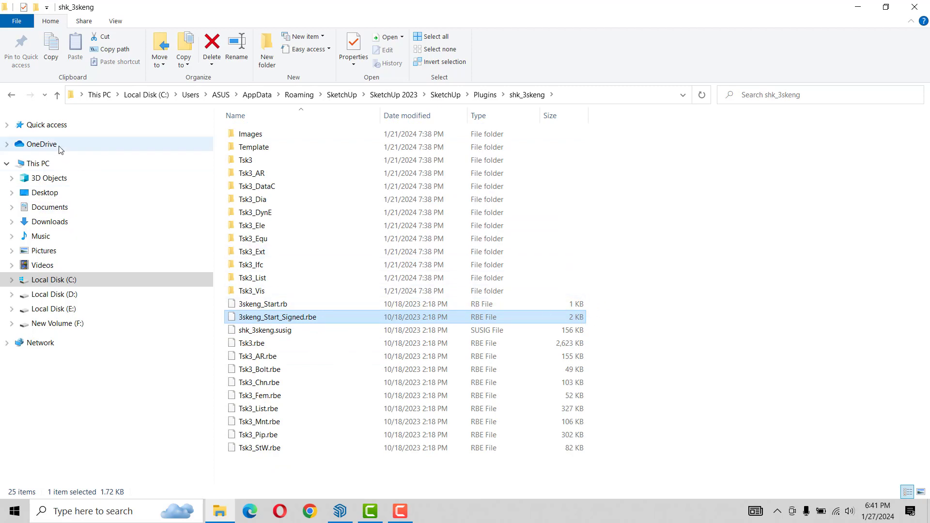
click(12, 96)
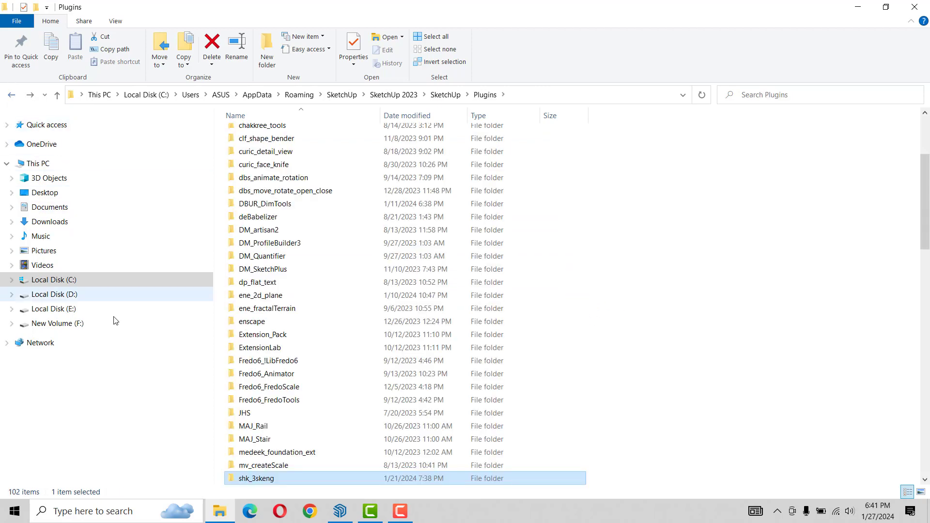
Step: Delete the shk_3skeng folder and the shk_3skeng.rb! file from Plugins
right_click(284, 401)
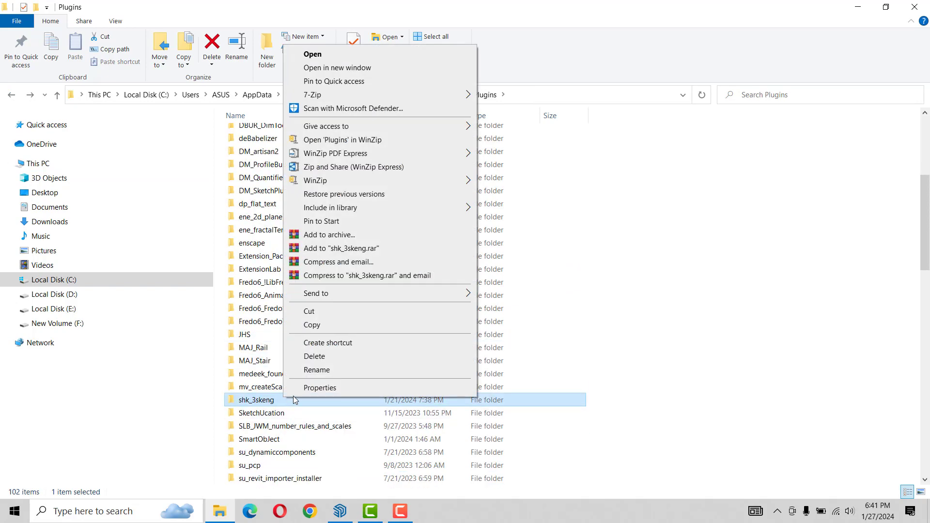
click(342, 359)
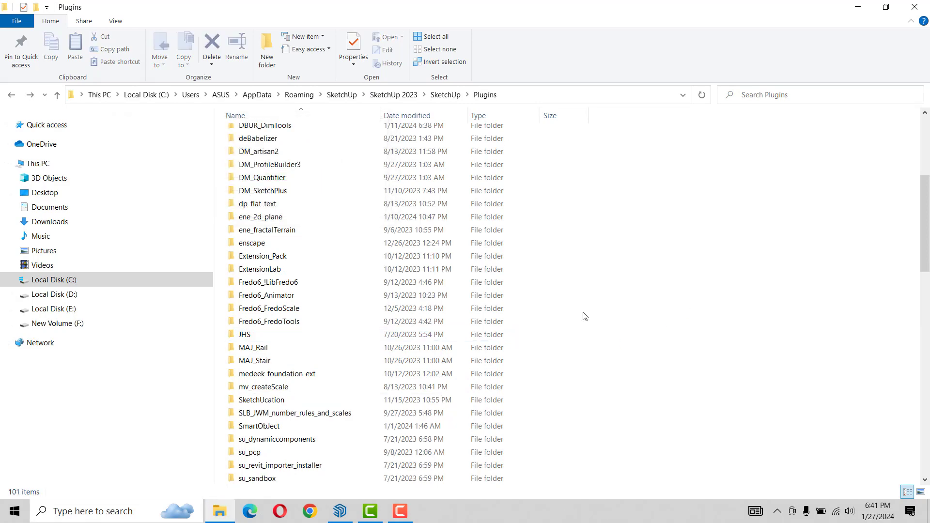
scroll(289, 375, down, 2)
scroll(289, 376, down, 3)
scroll(289, 376, down, 3)
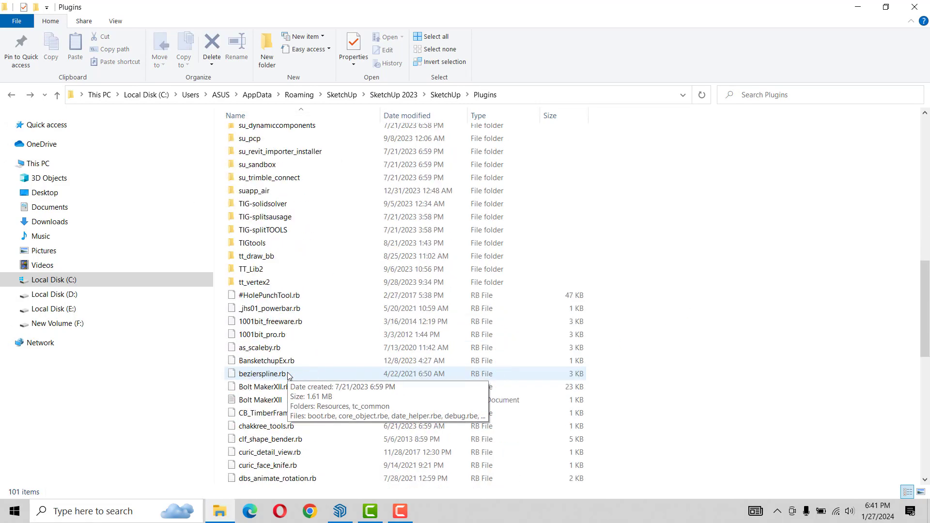
scroll(289, 376, down, 3)
scroll(289, 376, down, 3)
scroll(286, 375, down, 3)
scroll(284, 375, down, 1)
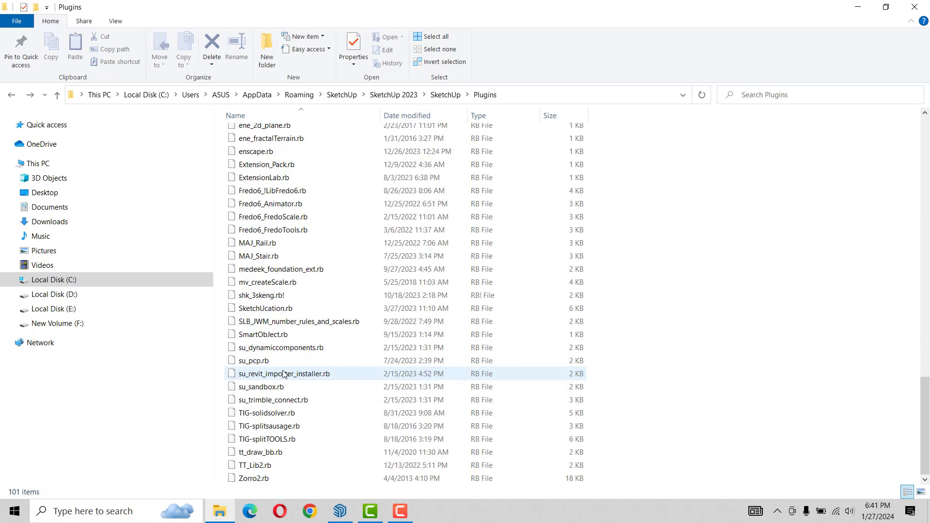
click(247, 296)
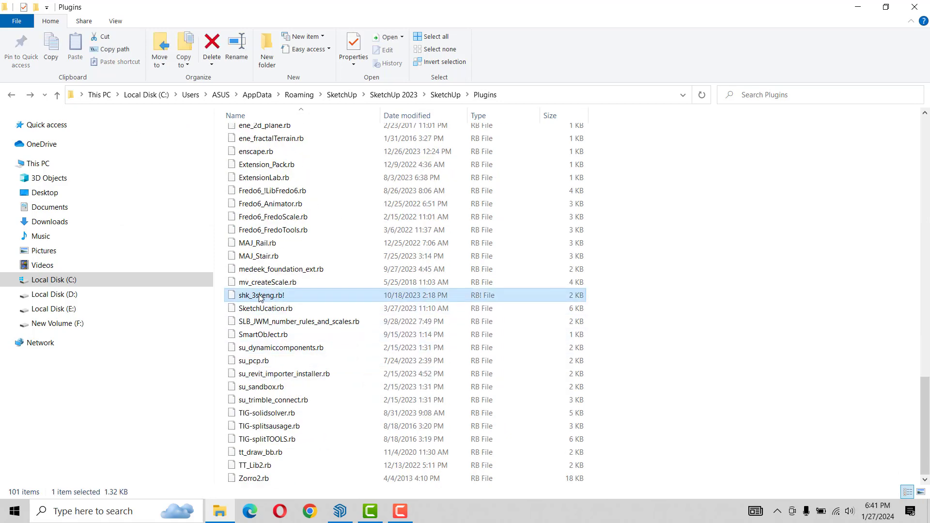
right_click(279, 300)
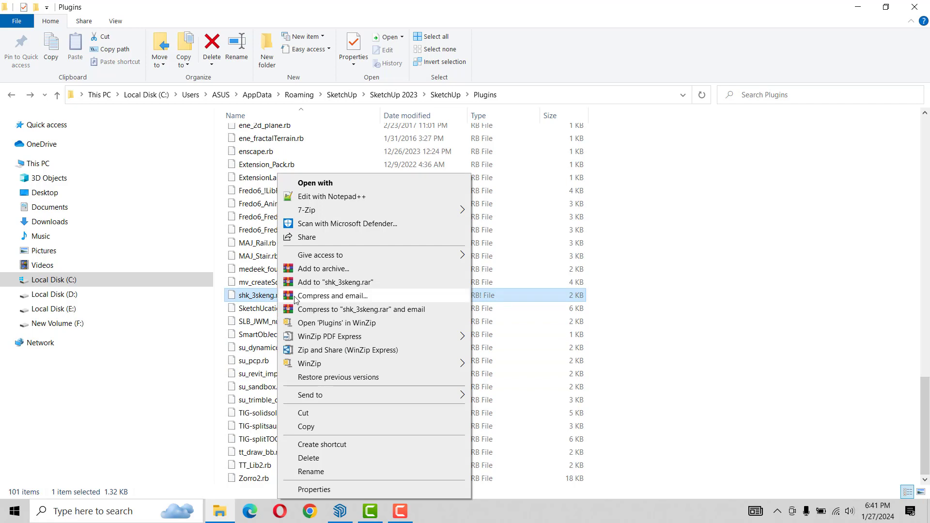
click(331, 459)
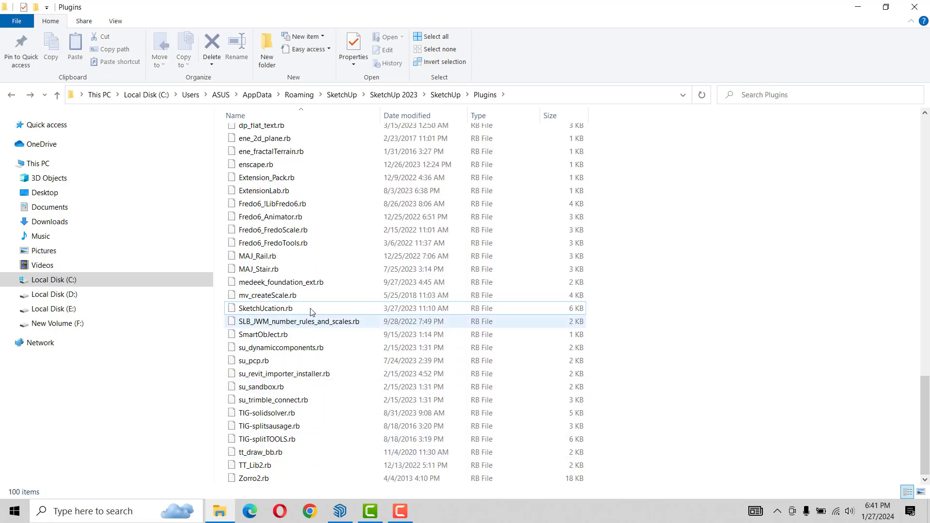
Step: Close File Explorer, the SketchUcation Plugins Manager and the floating Extensions toolbar
click(918, 7)
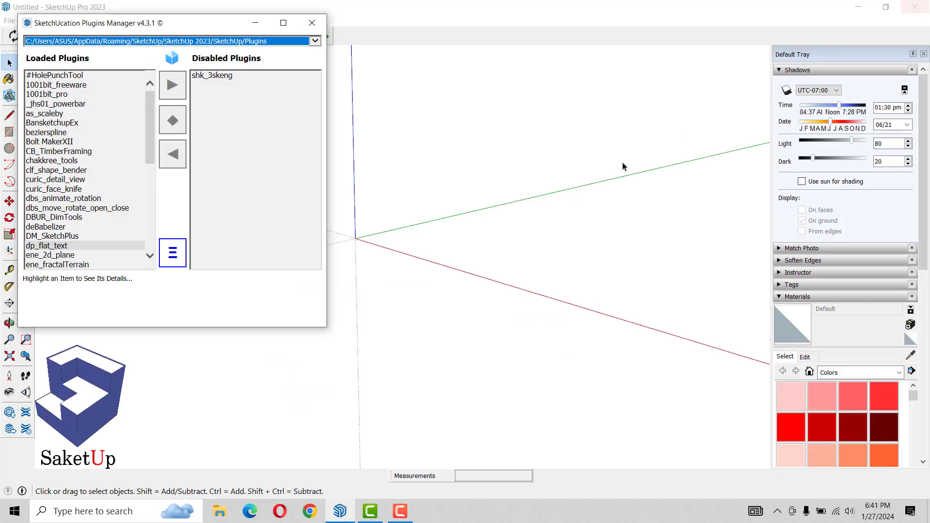
click(312, 23)
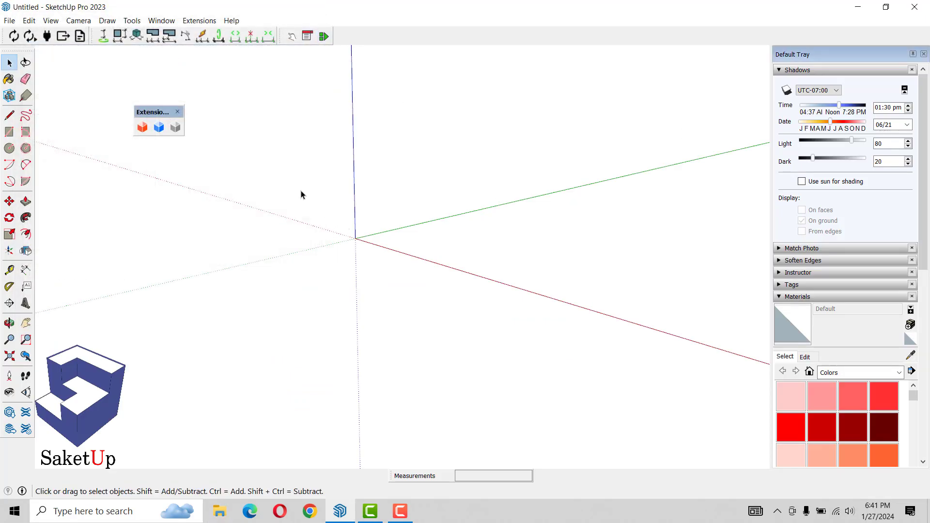
click(178, 112)
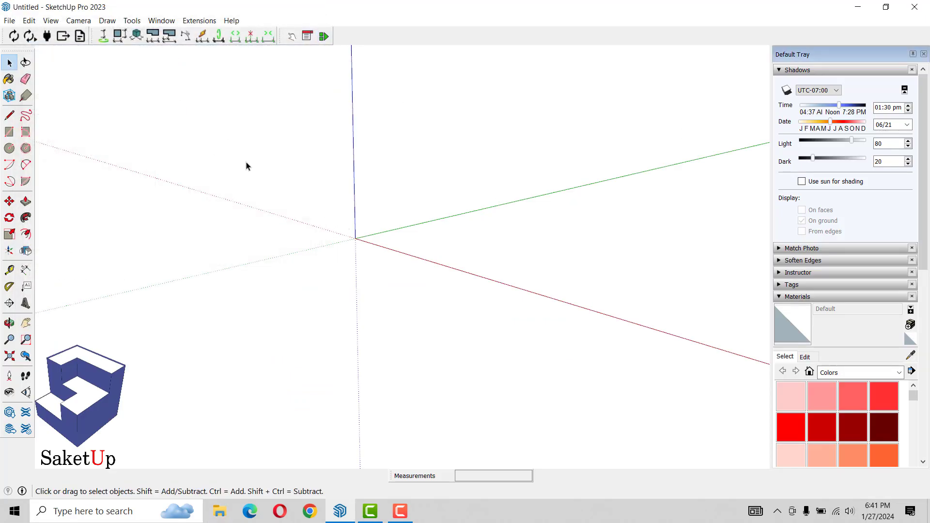
click(199, 21)
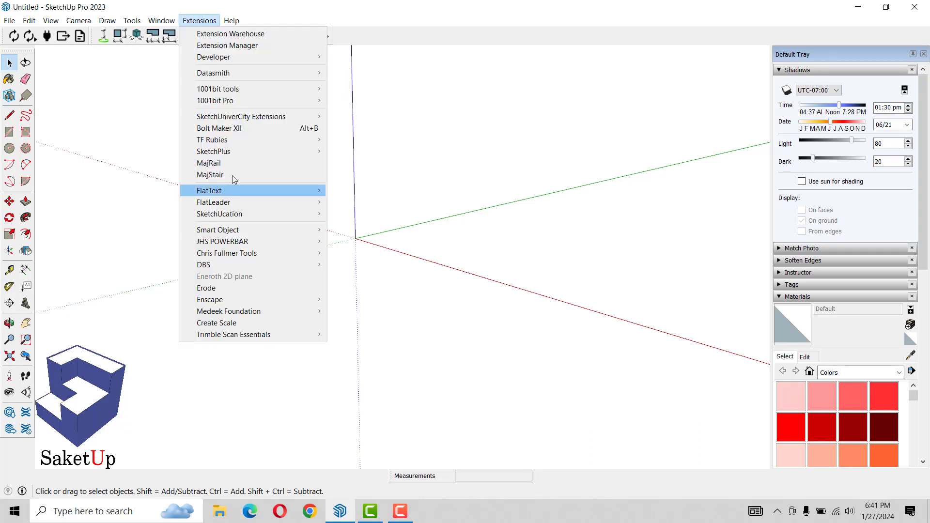
click(481, 193)
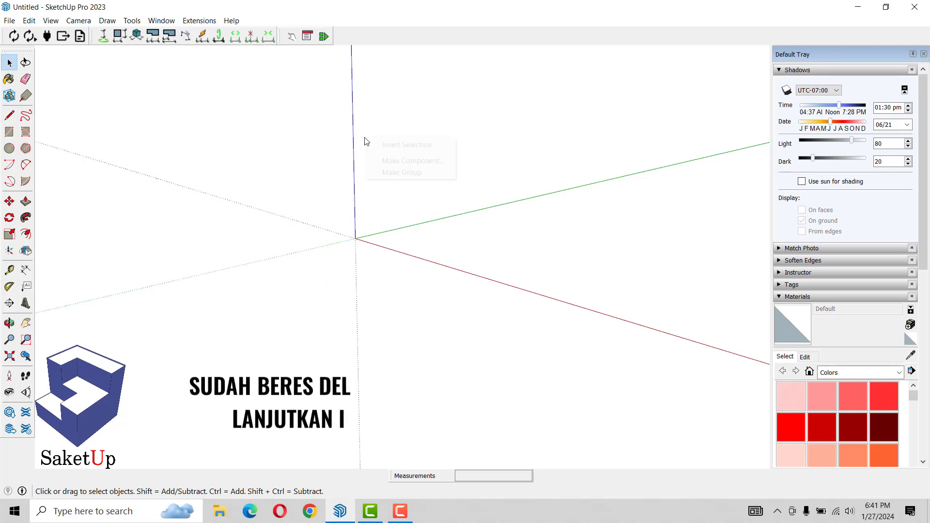
Step: Start installing an extension from the Extension Manager
click(199, 21)
click(226, 46)
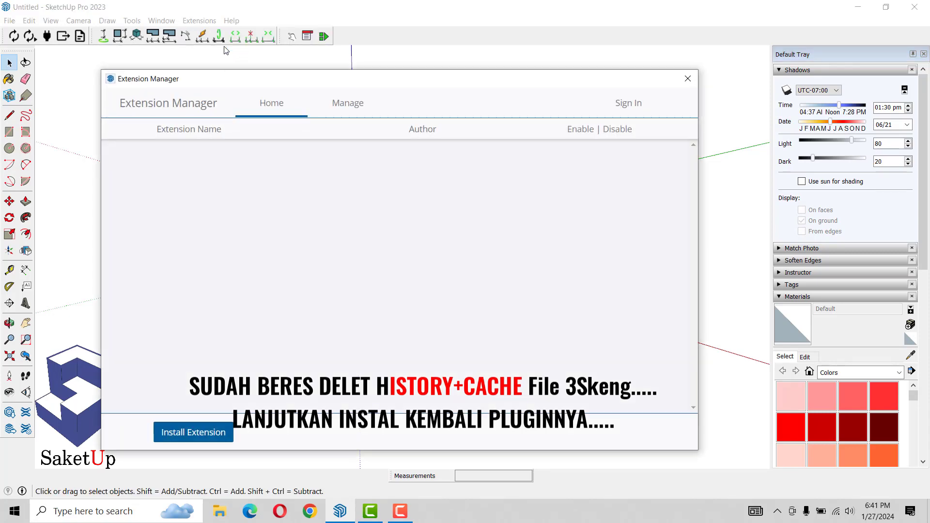
click(205, 436)
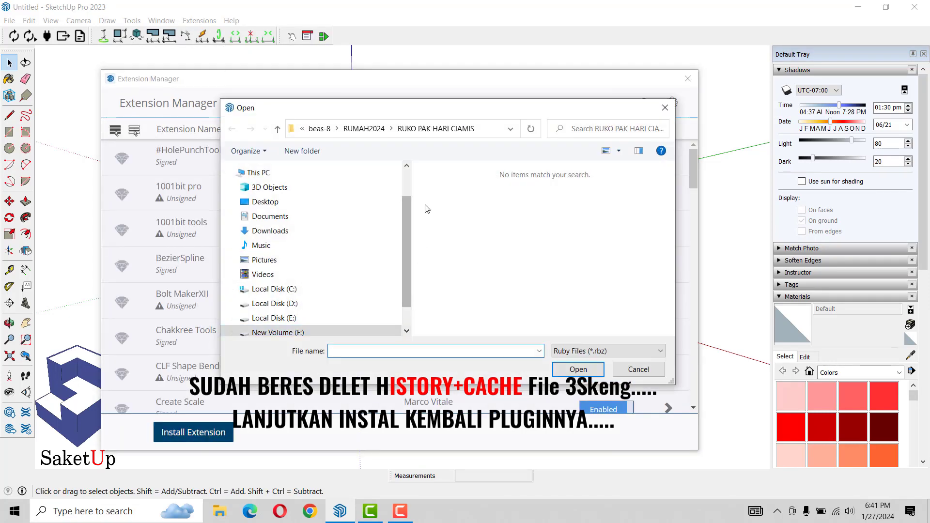
scroll(404, 222, down, 1)
Step: Install the 3skeng_2023.rbz plugin file from D:\refensi interior
click(347, 271)
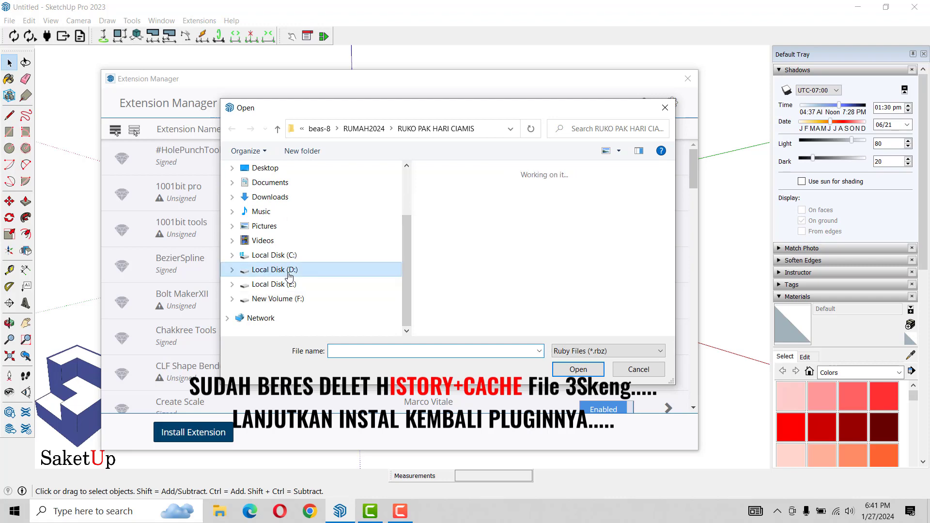
click(627, 280)
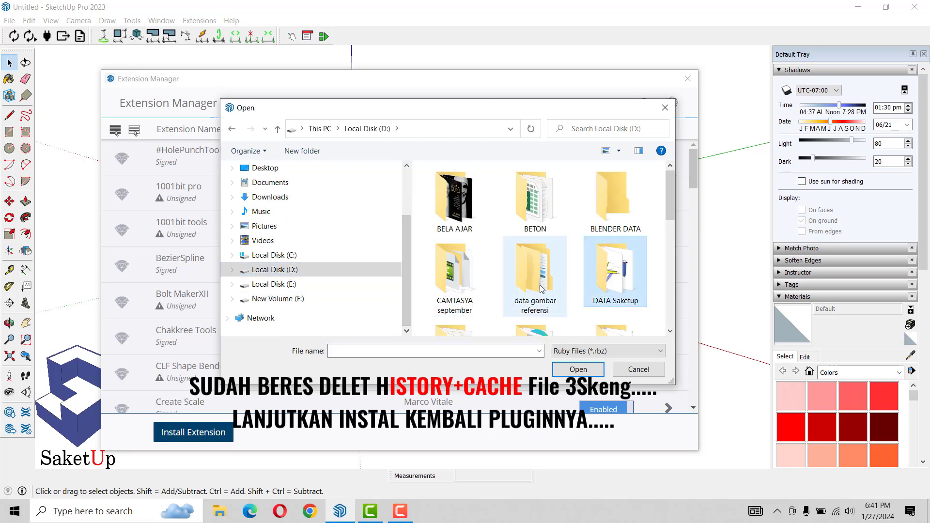
scroll(541, 288, down, 3)
click(618, 201)
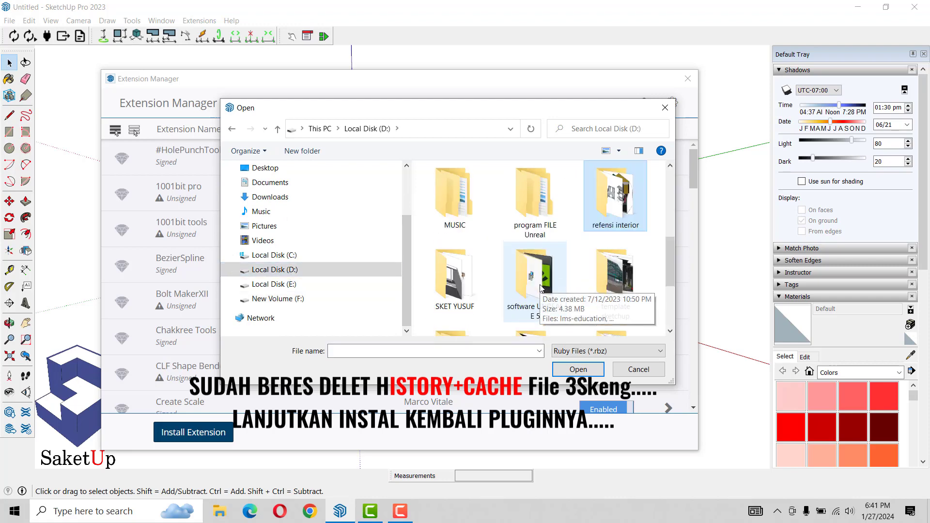
double_click(618, 200)
scroll(618, 200, down, 5)
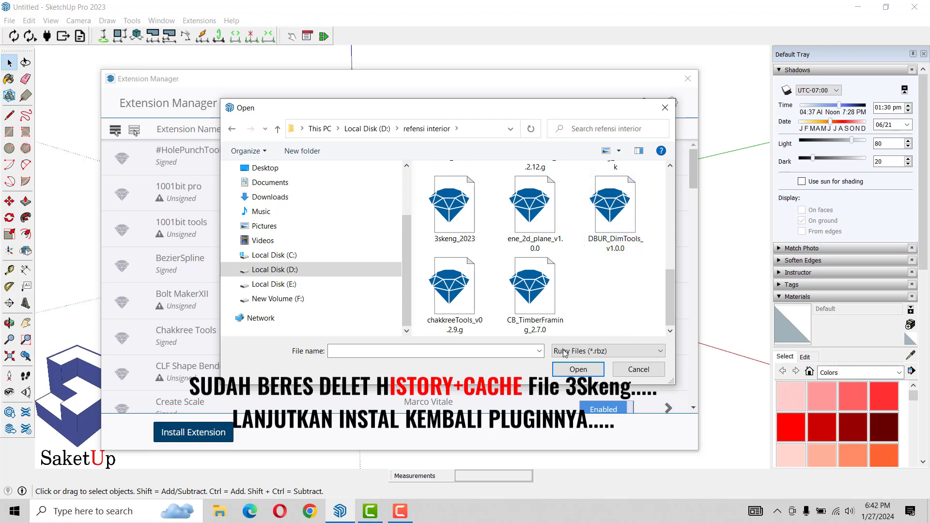
click(460, 215)
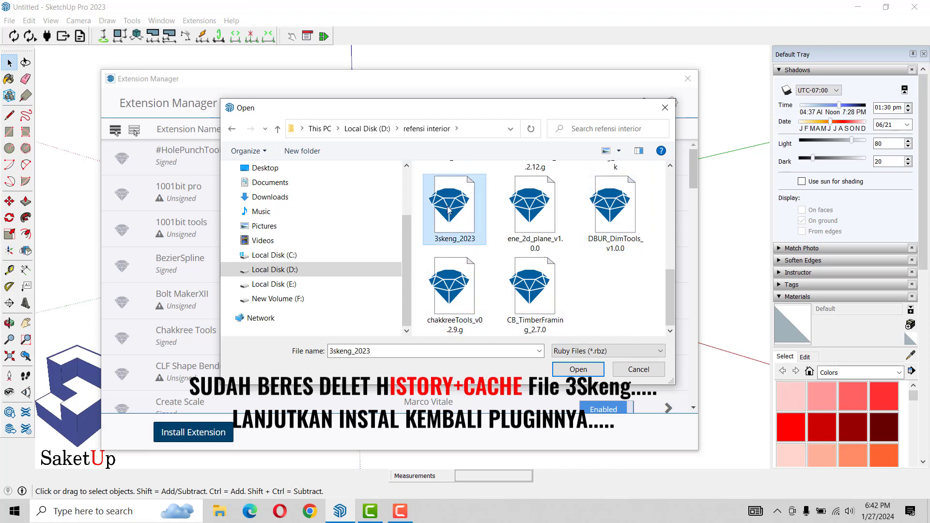
click(579, 371)
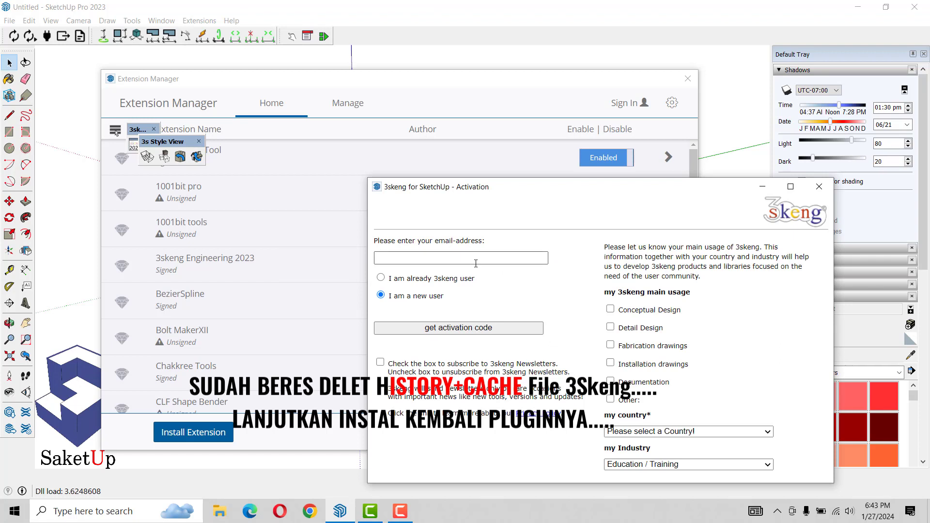
Step: Move the activation window and enter the email address, correcting it after an invalid-email warning
drag(553, 192, 458, 79)
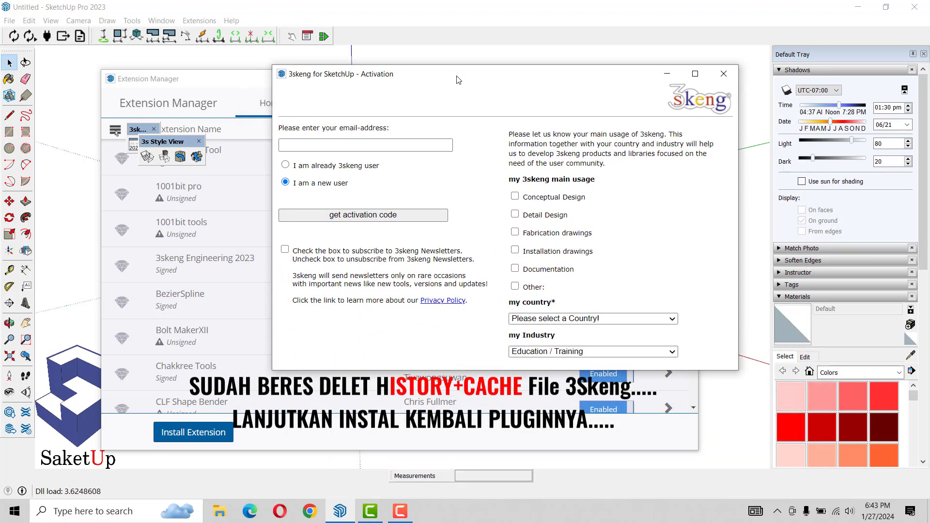
click(328, 146)
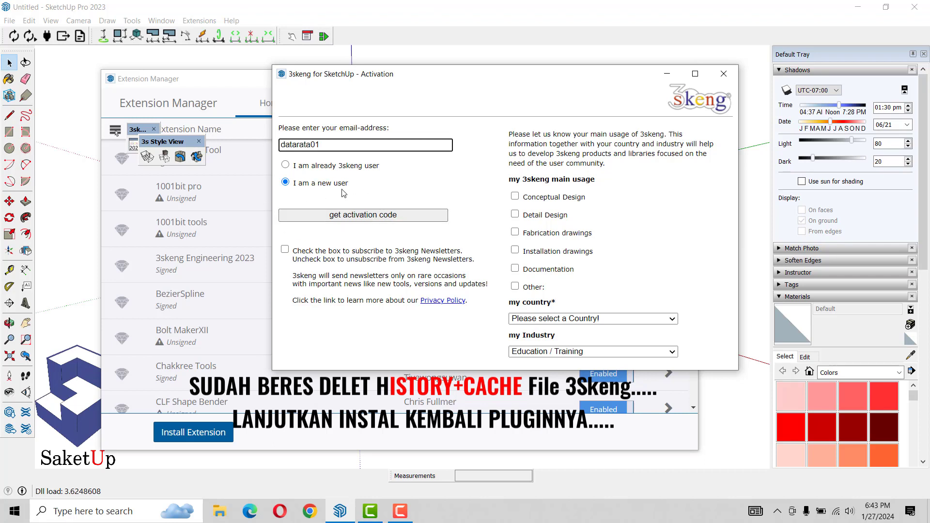
click(401, 221)
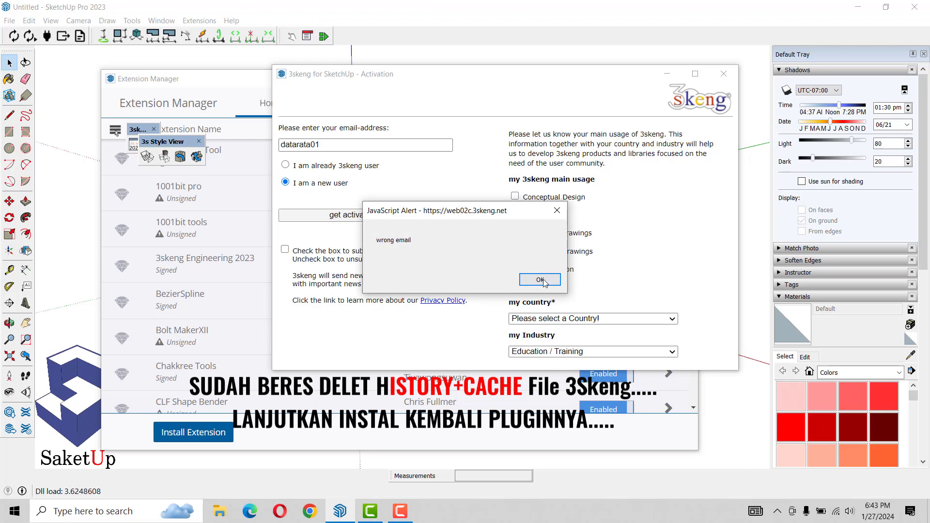
click(541, 279)
click(344, 146)
text(@gmail.com)
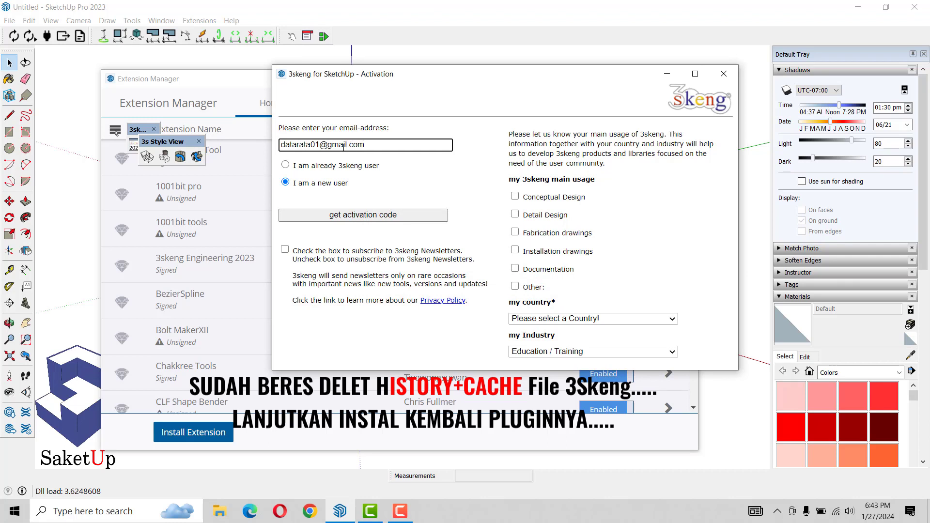
click(334, 214)
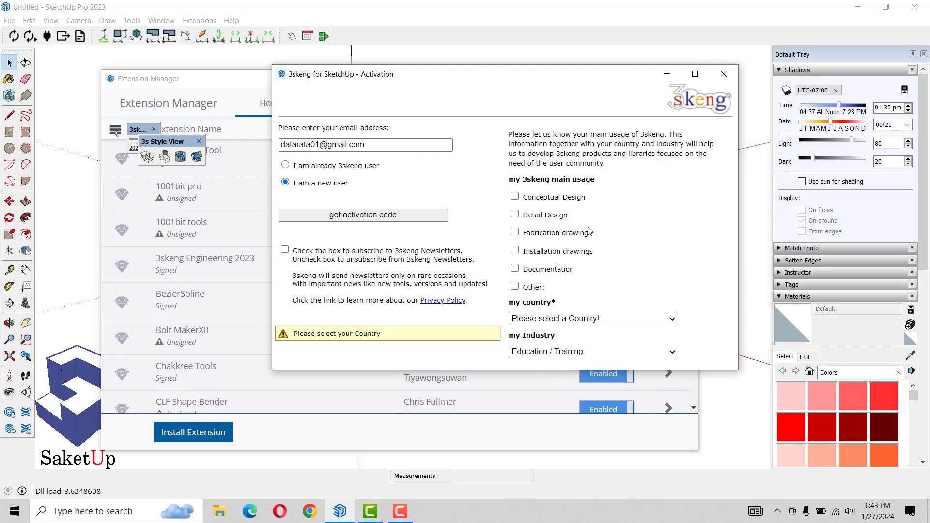
Step: Set the country to Indonesia and request the activation code by email
click(629, 318)
scroll(610, 244, down, 10)
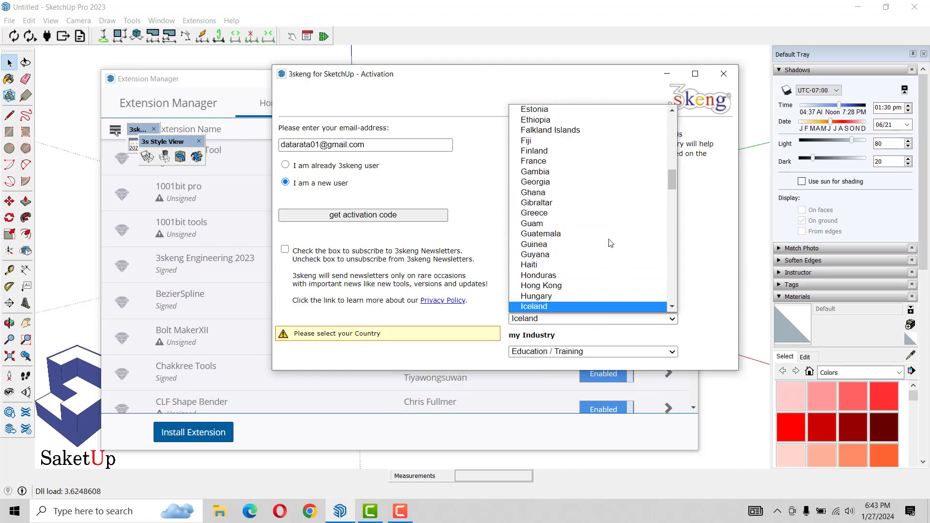
scroll(571, 274, down, 3)
click(567, 196)
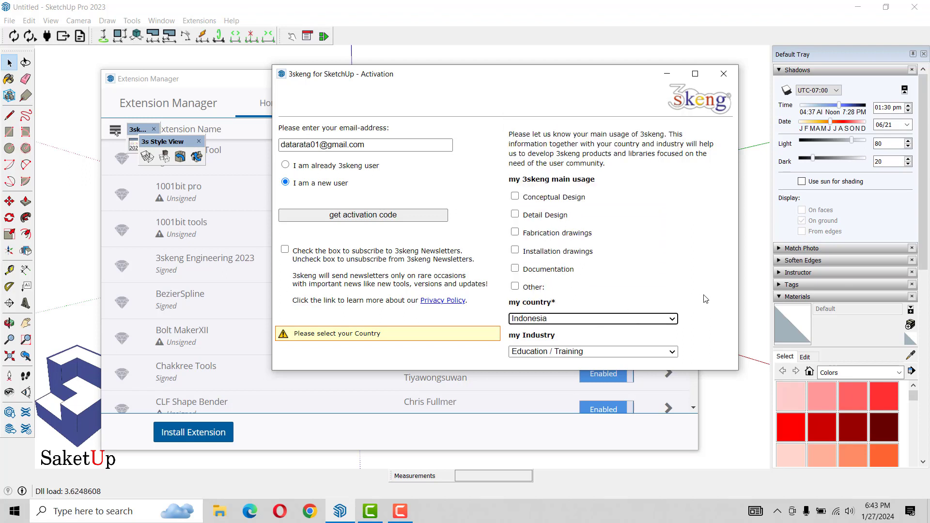
click(382, 219)
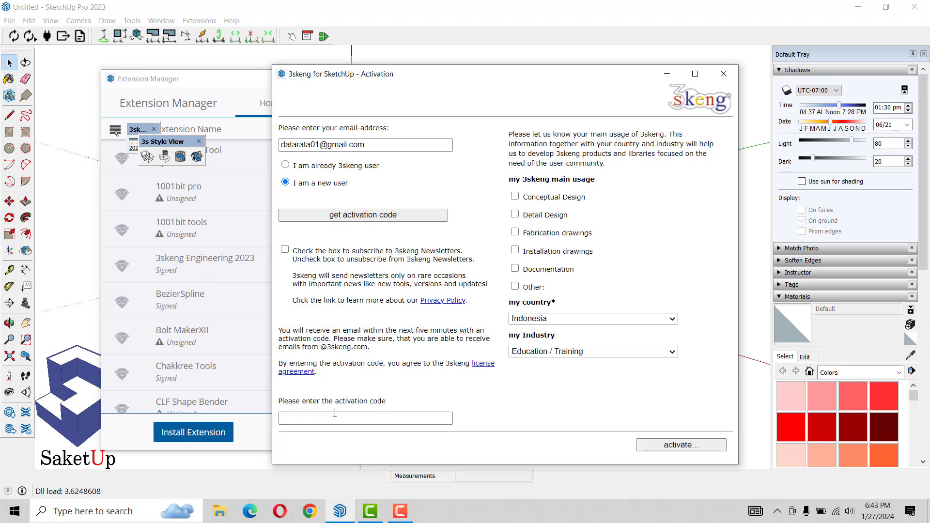
Step: Minimize SketchUp, switch Chrome to the other Google account, and open its Gmail inbox
click(860, 9)
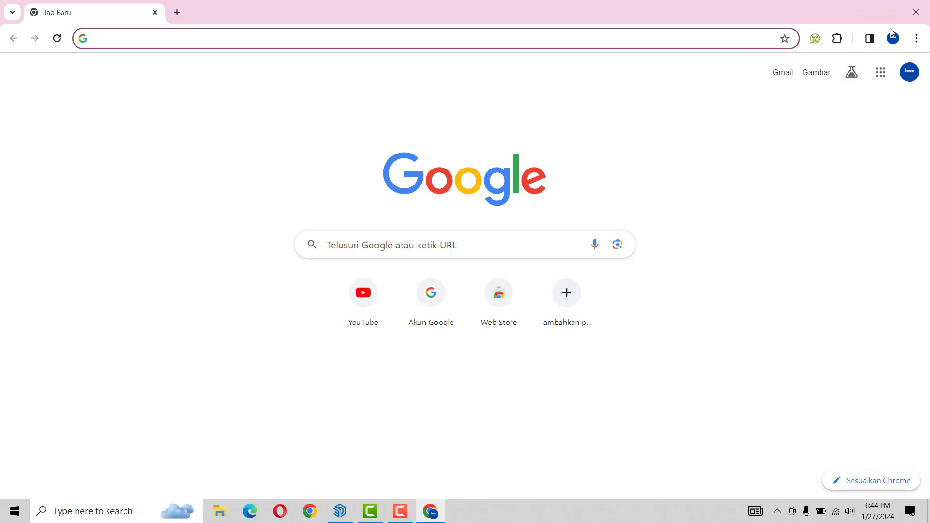
click(177, 13)
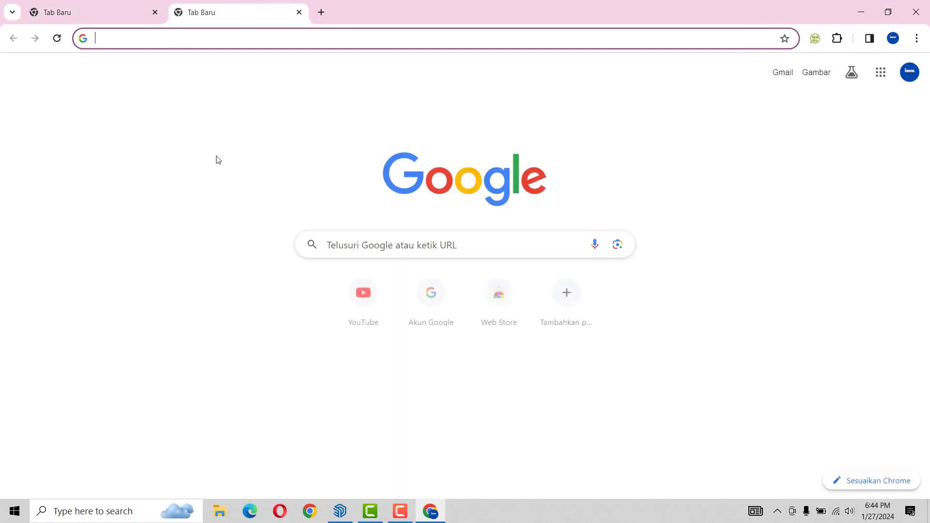
click(908, 73)
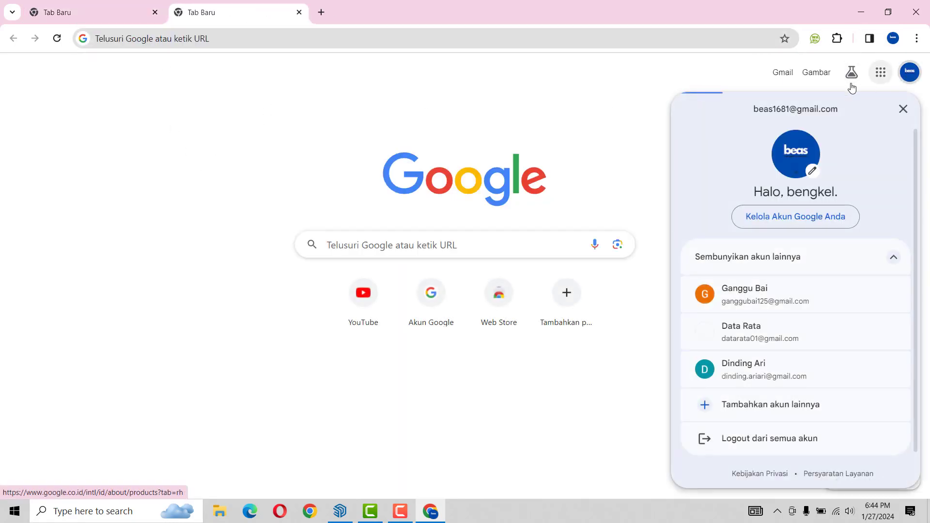
click(800, 332)
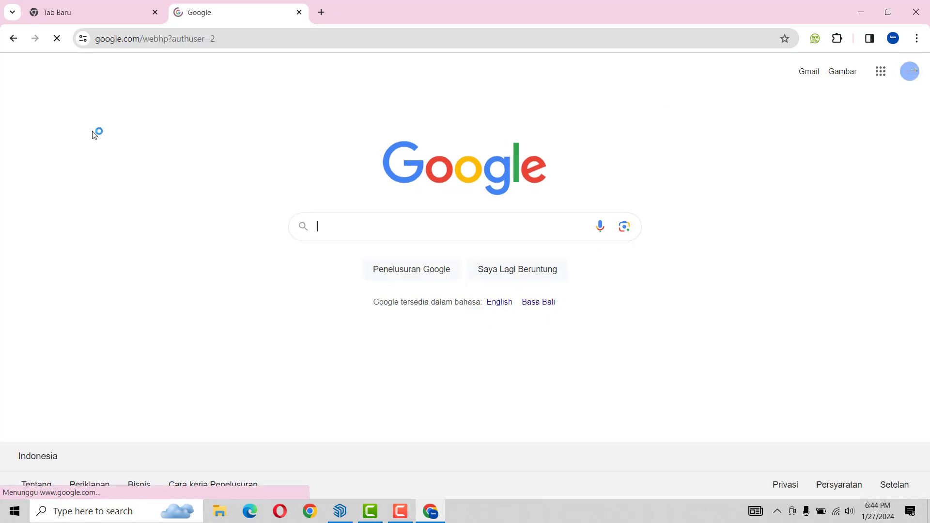
click(155, 12)
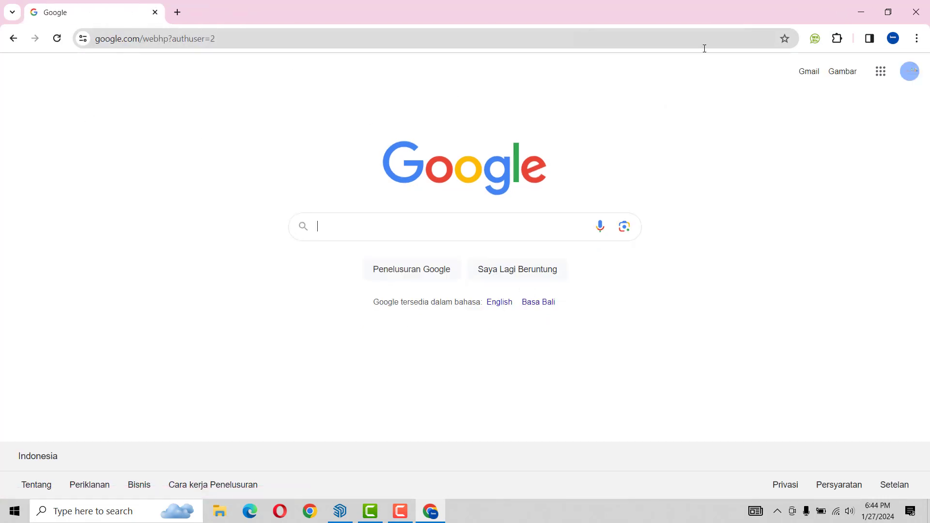
click(802, 74)
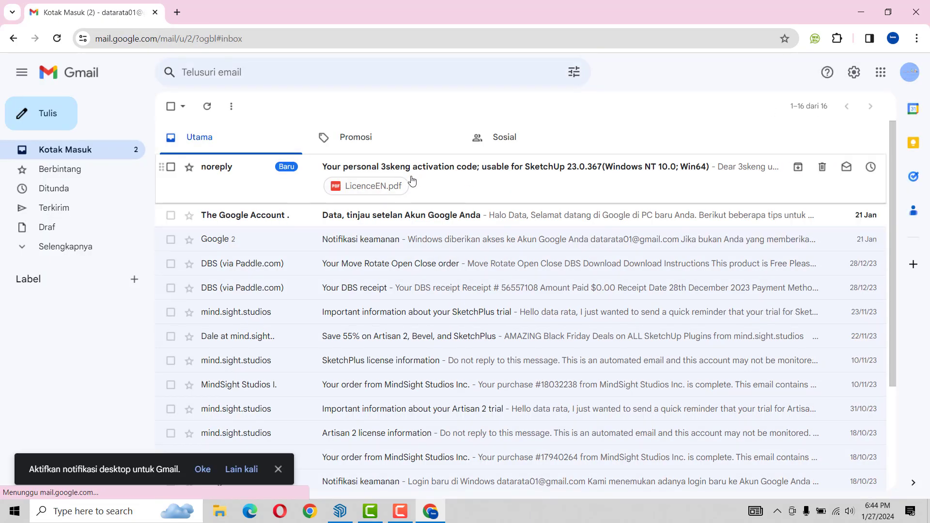
Step: Select the activation code in the 3skeng Gmail email and switch back to SketchUp
click(207, 167)
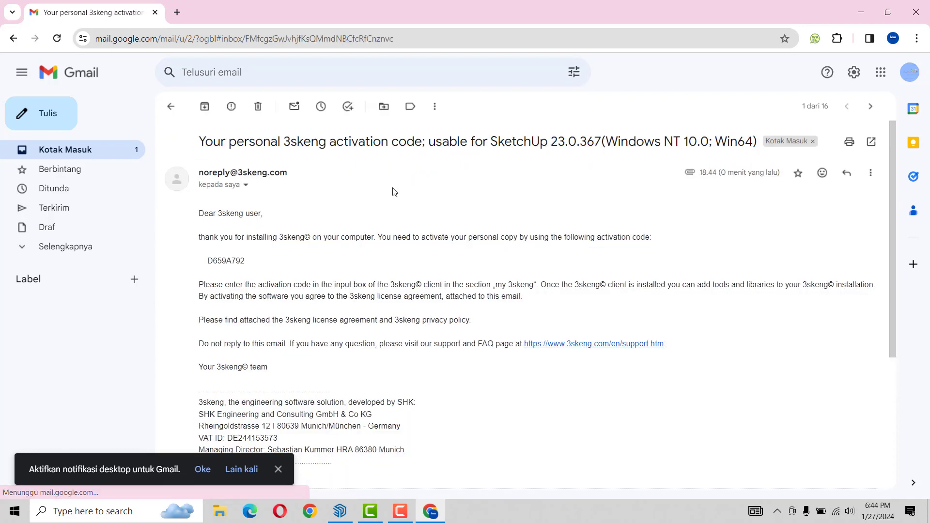
scroll(393, 192, down, 1)
double_click(232, 202)
key(ctrl+c)
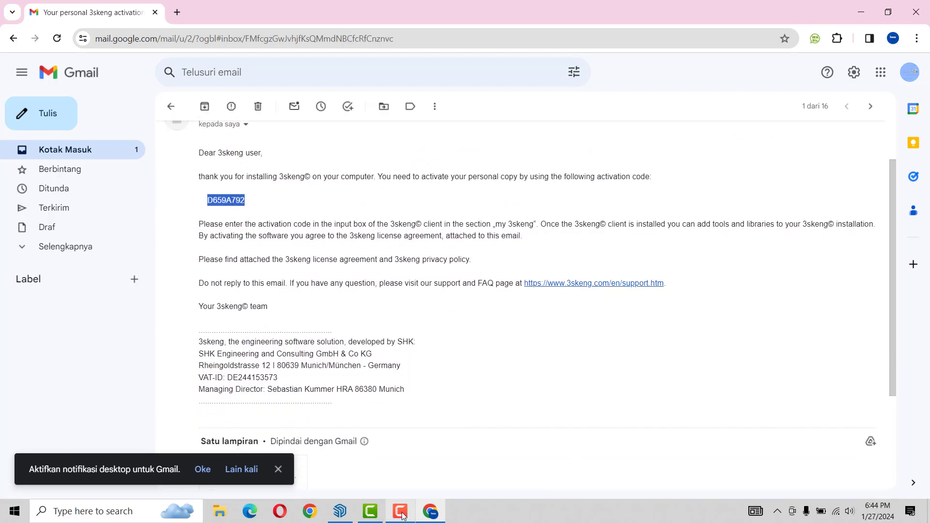
click(341, 512)
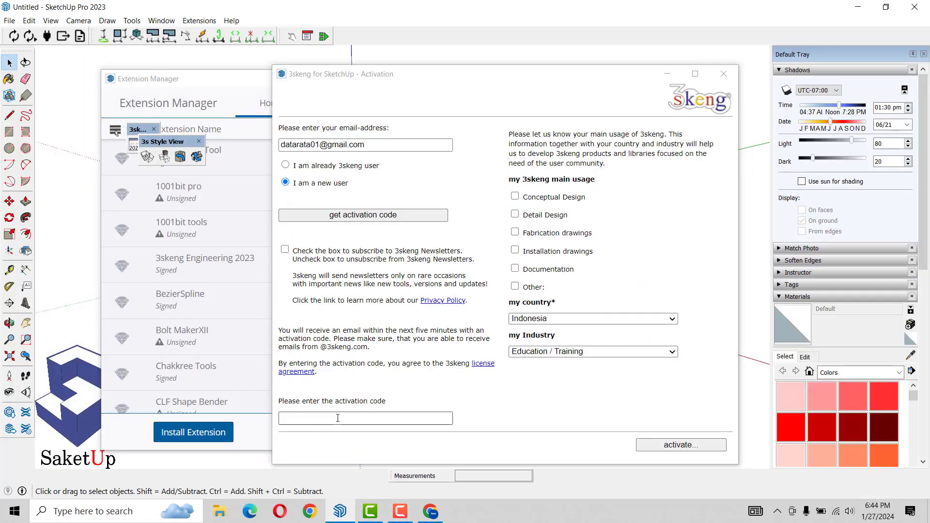
Step: Paste the emailed trial code into the 3skeng Activation code field and submit it
click(331, 418)
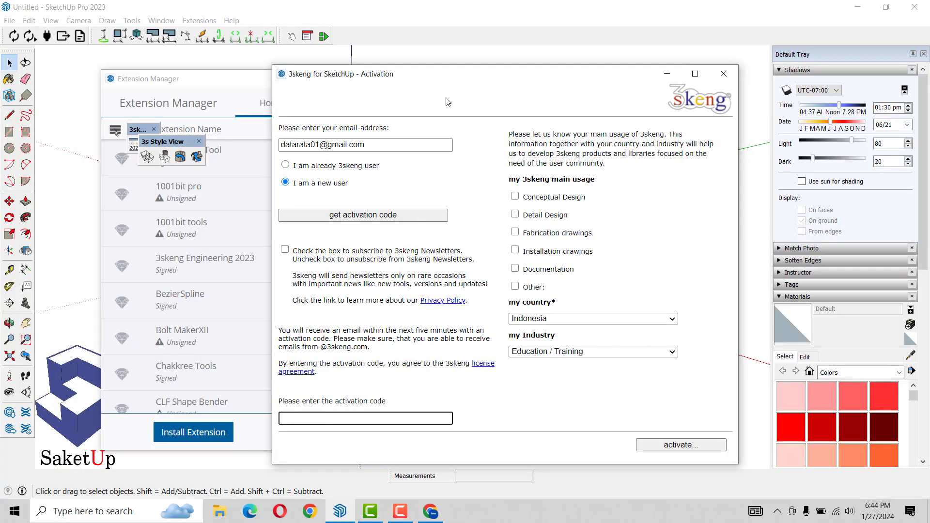
drag(426, 78, 403, 32)
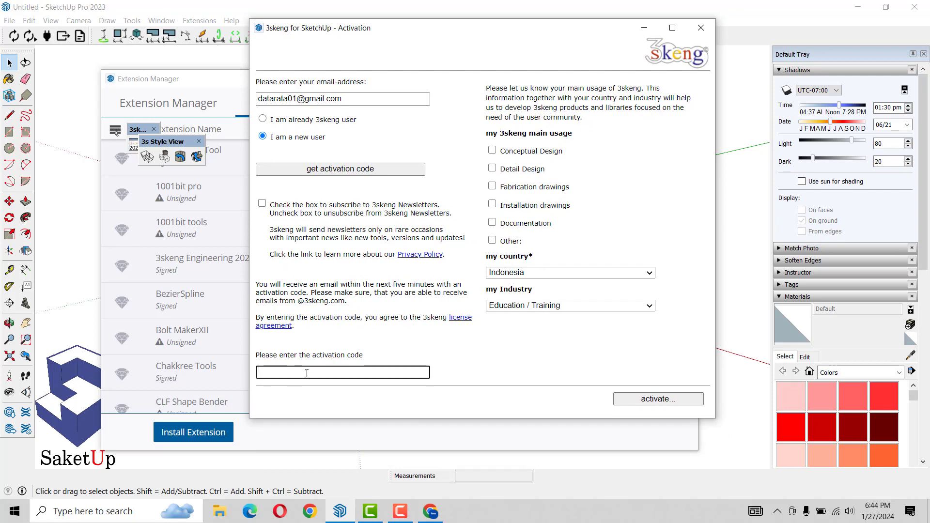
key(ctrl+v)
click(662, 400)
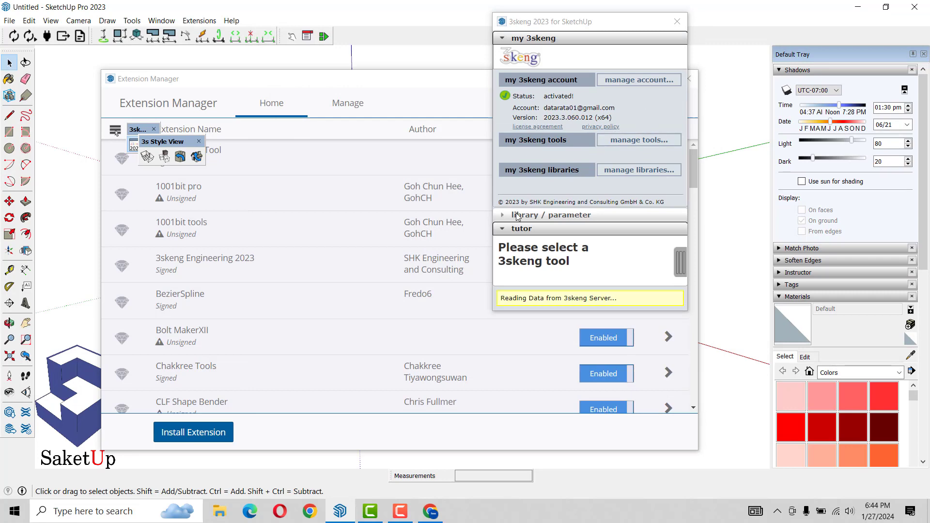
Step: Close the Extension Manager and clear away the small 3skeng and 3s Style View toolbars
drag(423, 82, 312, 120)
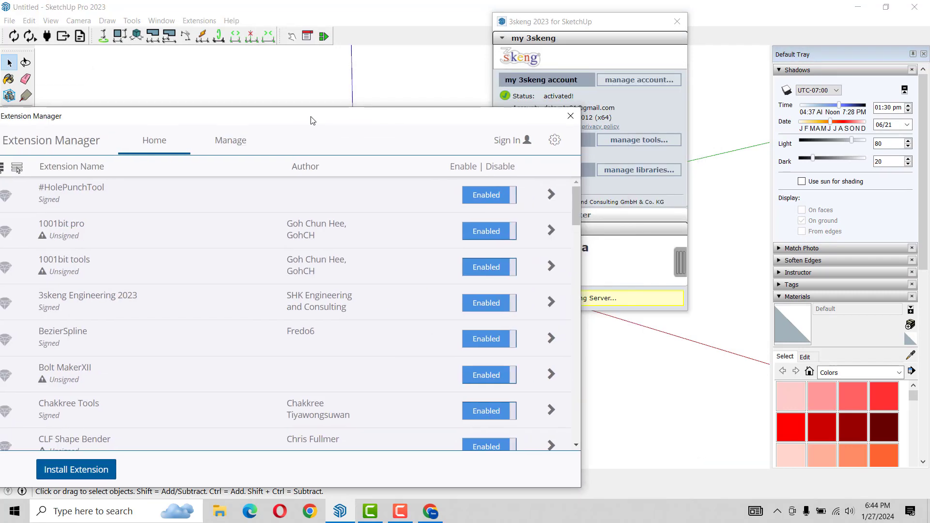
click(570, 116)
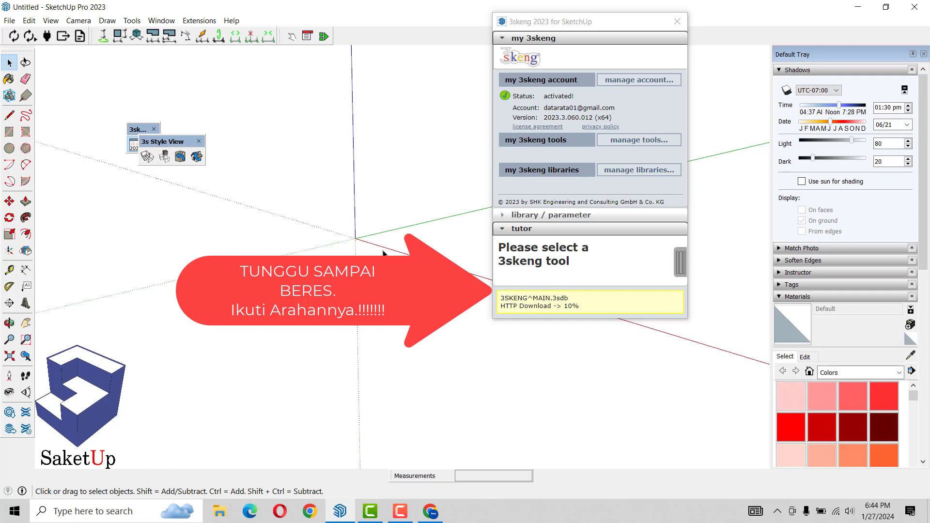
mouse_move(164, 141)
mouse_down()
mouse_move(374, 76)
mouse_move(438, 125)
mouse_up()
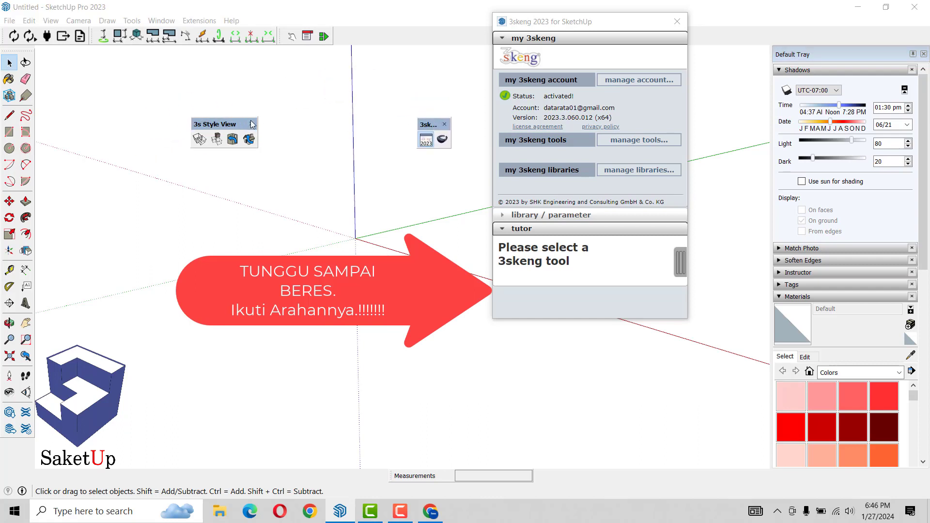
drag(251, 124, 411, 136)
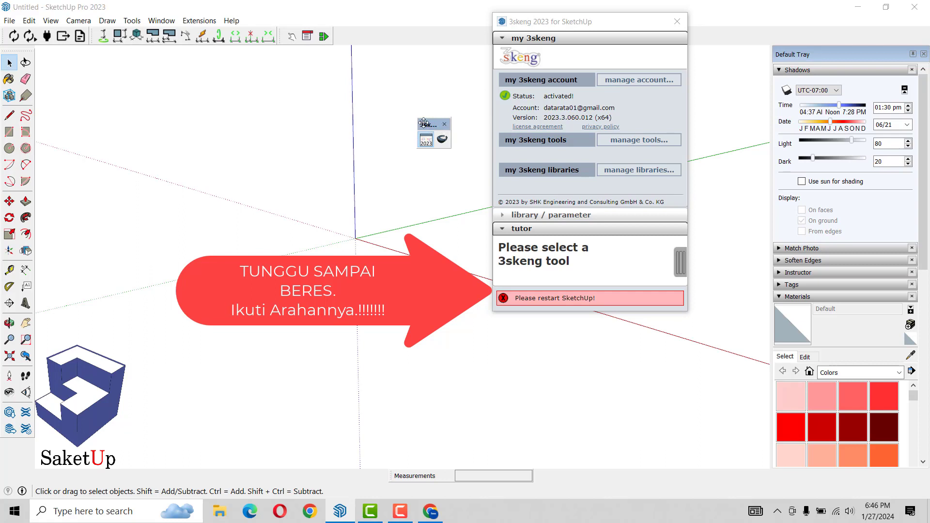
drag(431, 127, 408, 105)
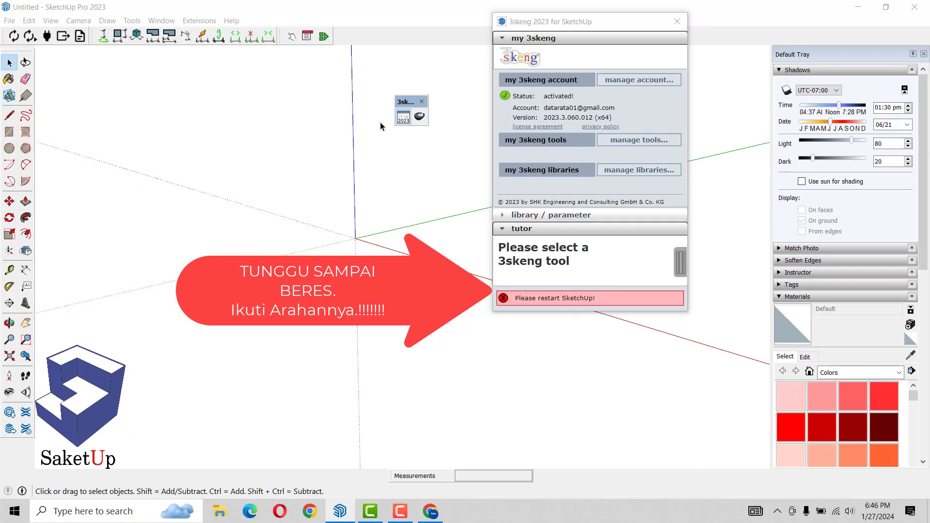
click(421, 101)
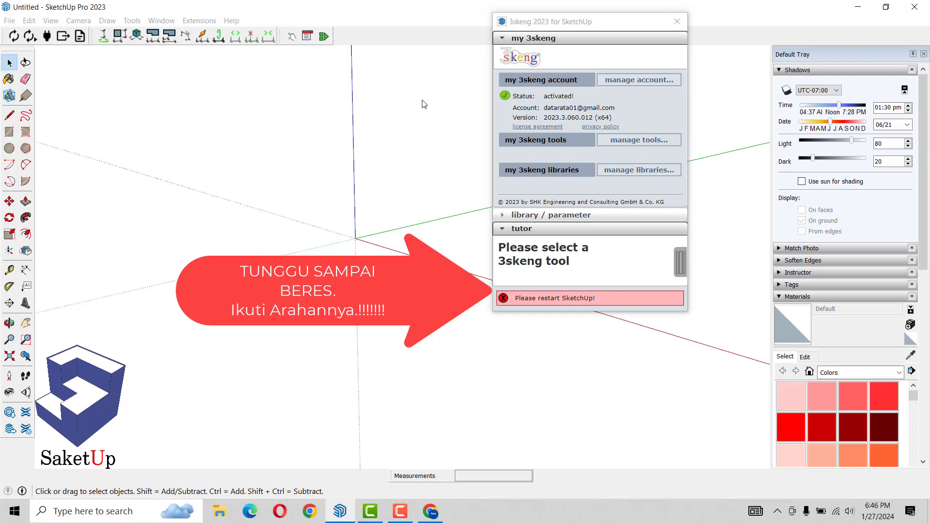
Step: Close the 3skeng panel and quit SketchUp without saving the untitled model
click(677, 22)
click(914, 7)
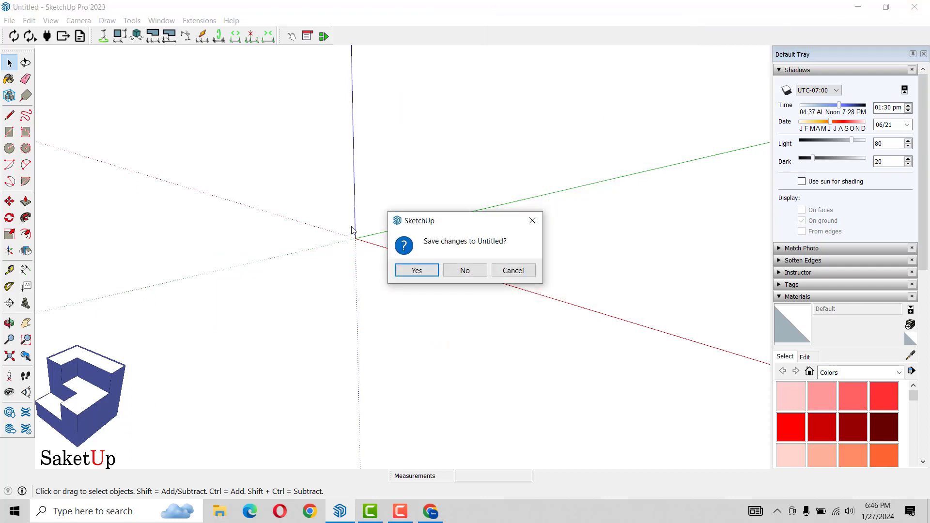
click(475, 274)
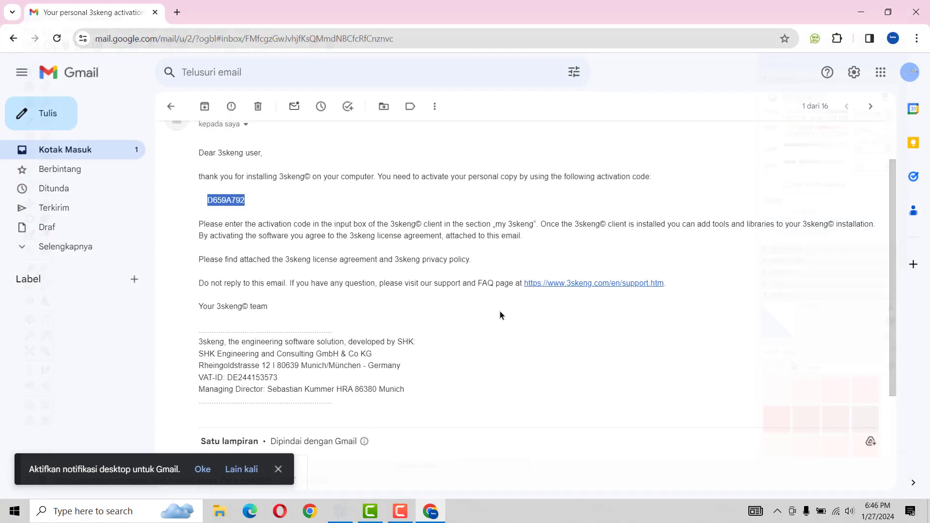
Step: Minimize Gmail, refresh the desktop and relaunch SketchUp 2023 from its desktop shortcut
click(861, 12)
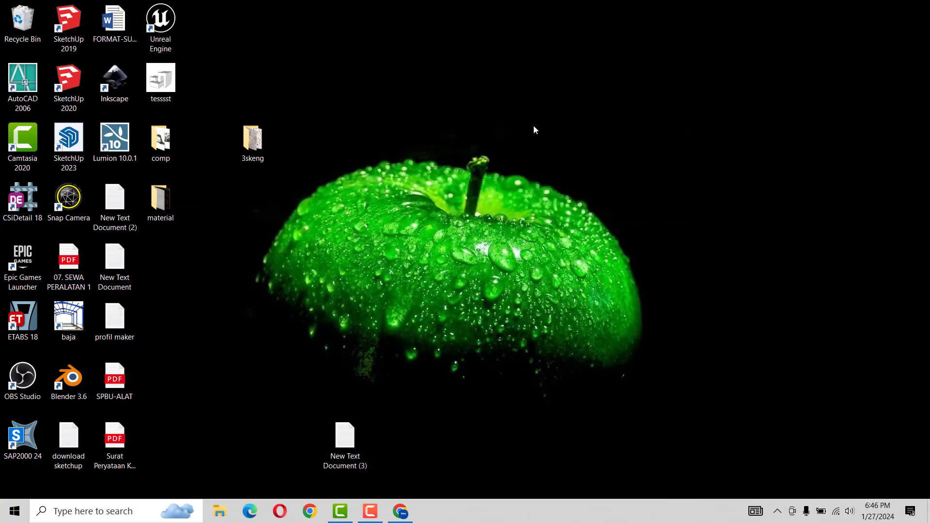
right_click(533, 125)
click(582, 162)
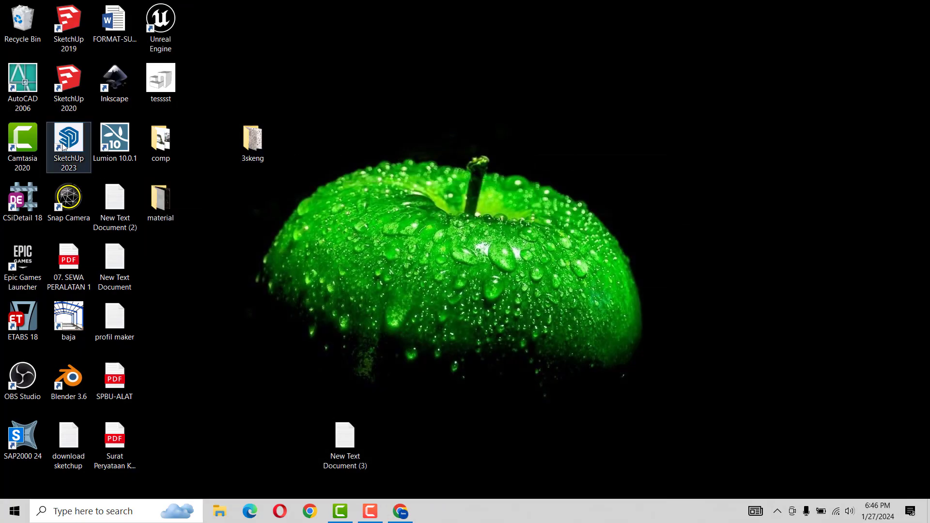
click(64, 146)
double_click(64, 146)
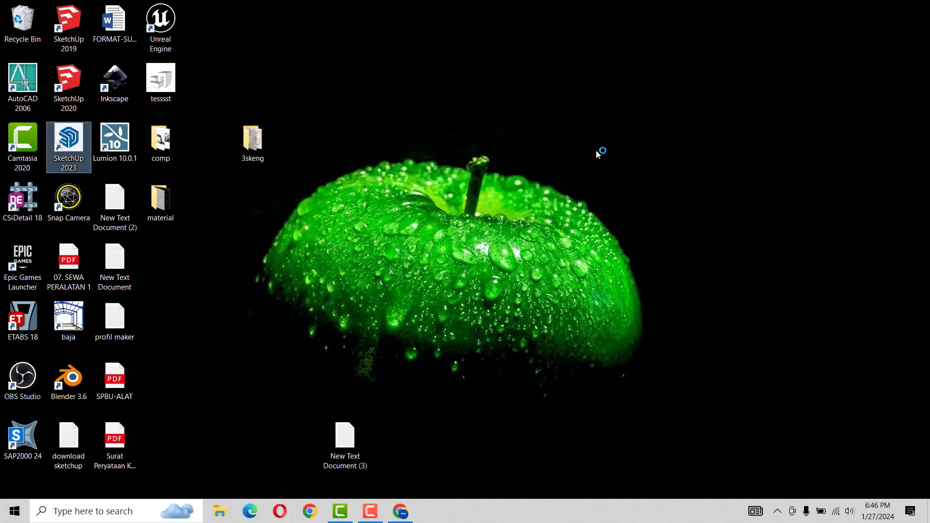
click(571, 260)
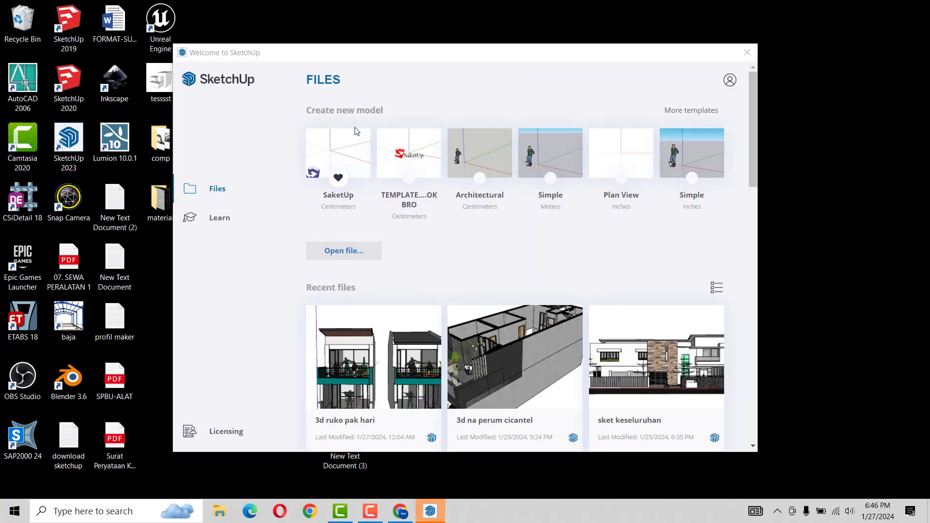
Step: Open a new model from the SaketUp template in the Welcome window
click(356, 143)
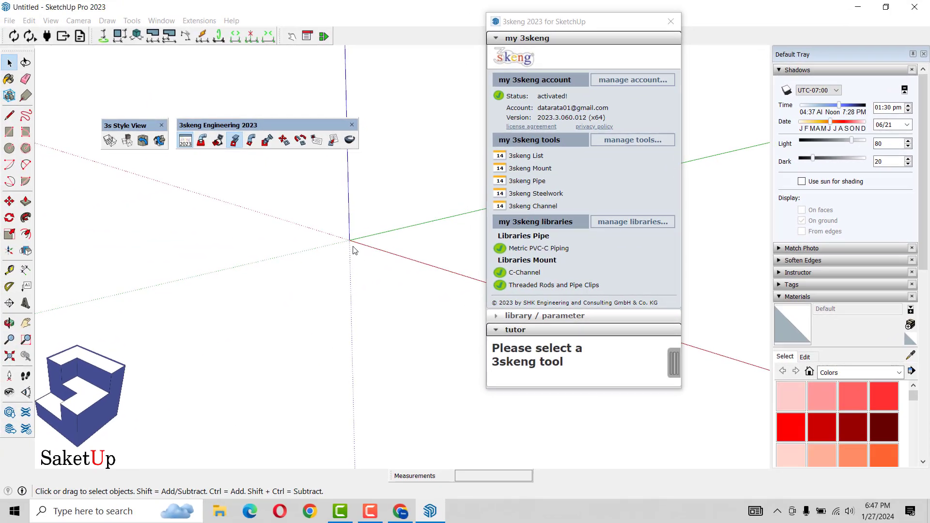
Step: Start a first Steelwork IPE profile at the origin, then cancel the unfinished attempt
click(235, 140)
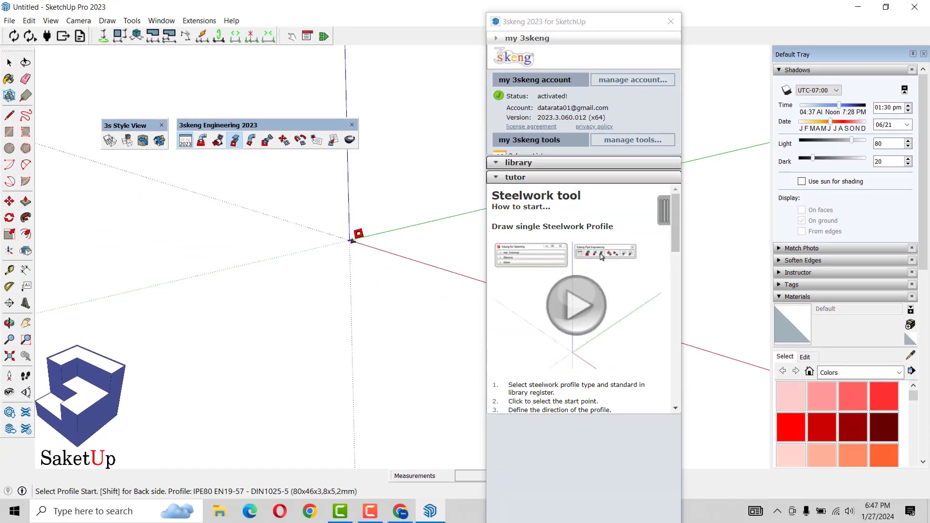
click(351, 239)
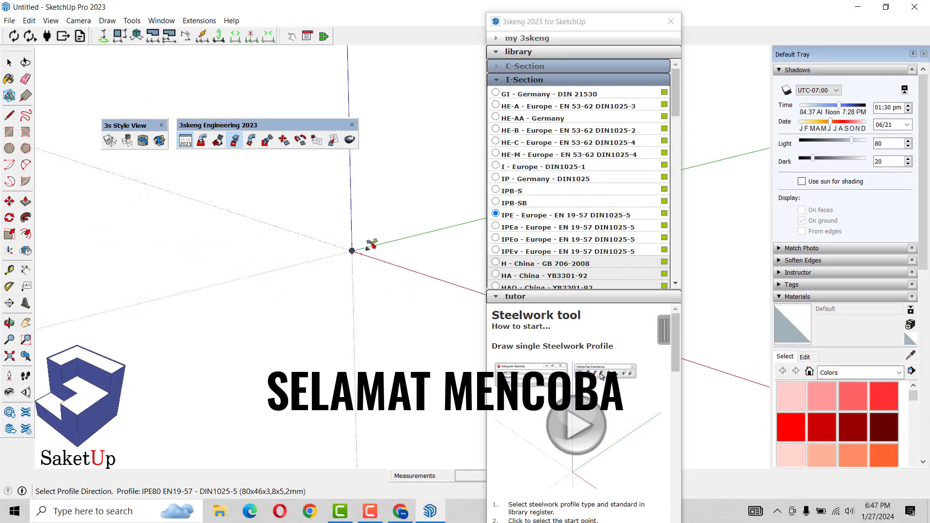
click(361, 208)
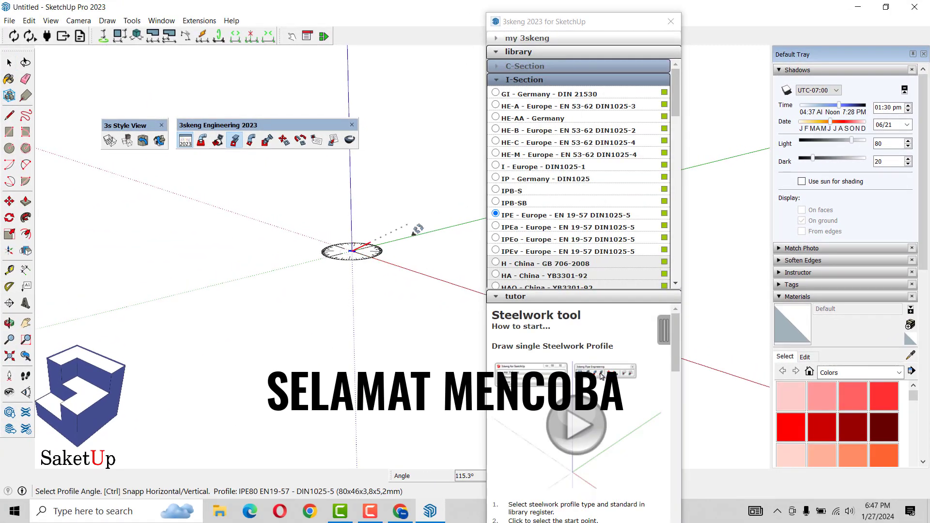
click(412, 221)
click(350, 169)
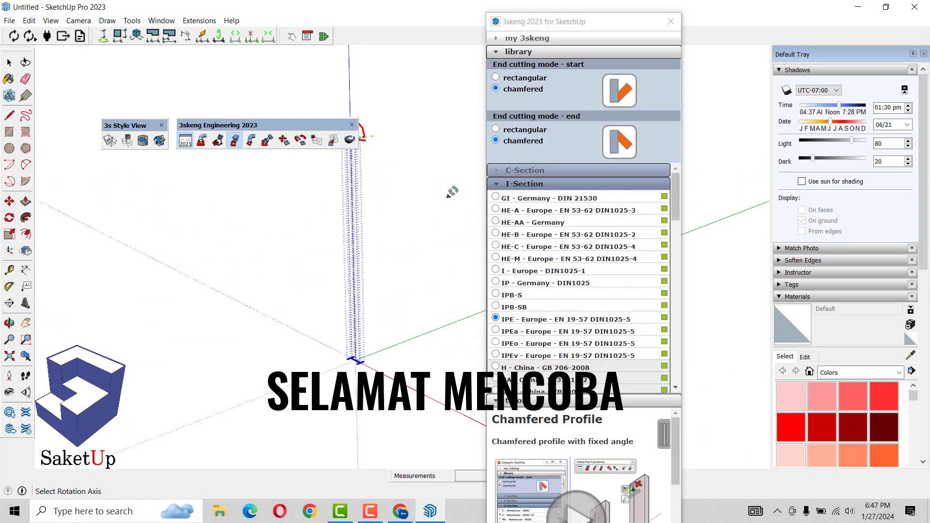
key(space)
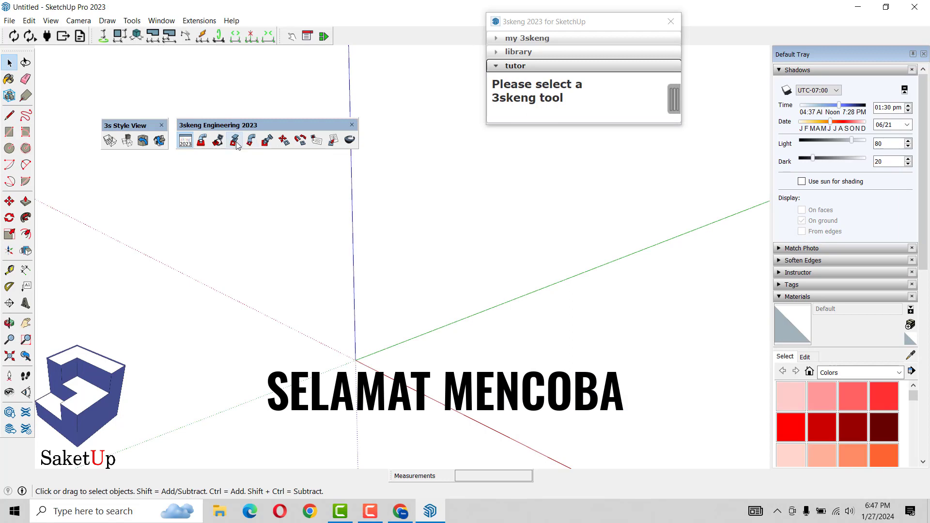
Step: Draw the IPE80 column from the origin straight up at 90°, then orbit to check it
click(235, 140)
click(356, 360)
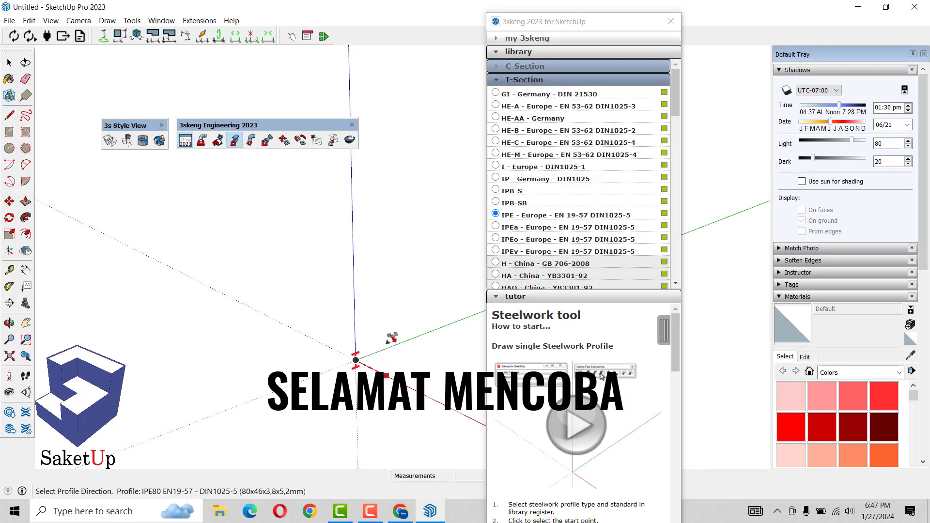
click(353, 293)
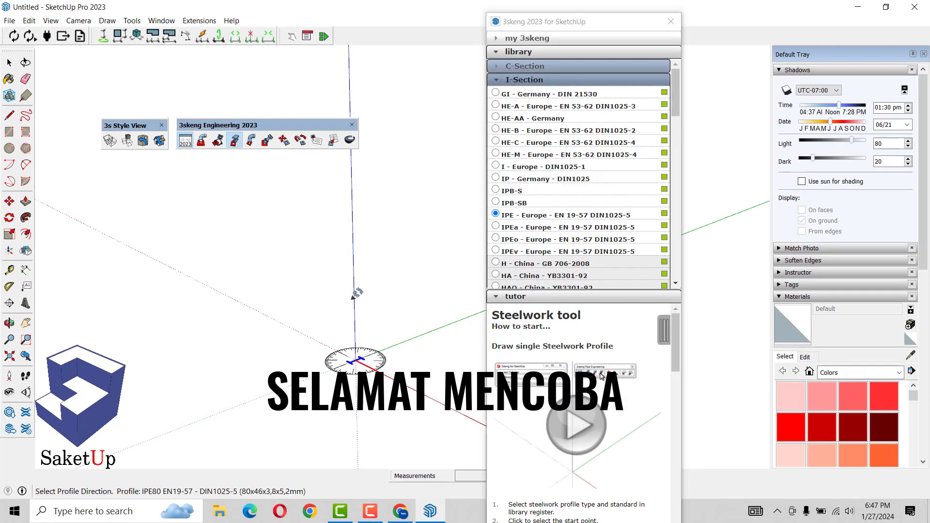
click(386, 302)
click(386, 222)
key(space)
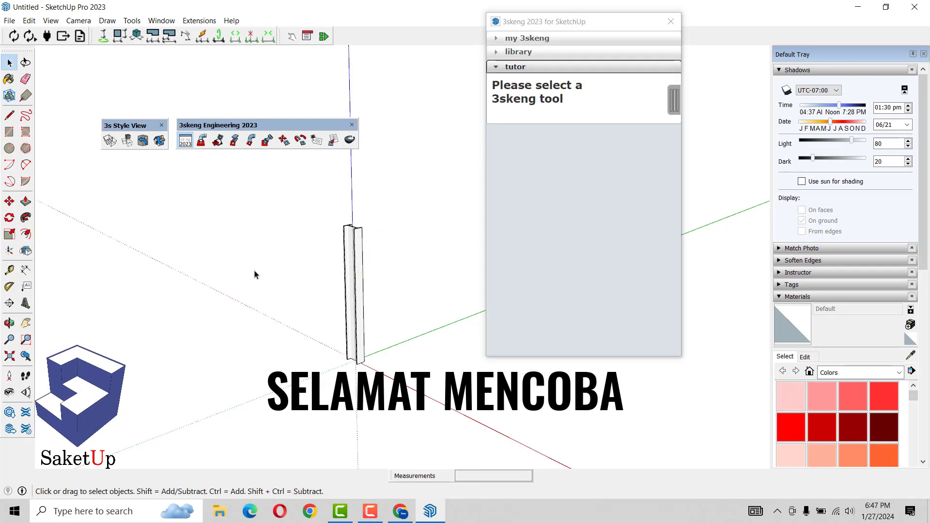
mouse_move(255, 272)
middle_down()
mouse_move(354, 309)
mouse_move(278, 256)
middle_up()
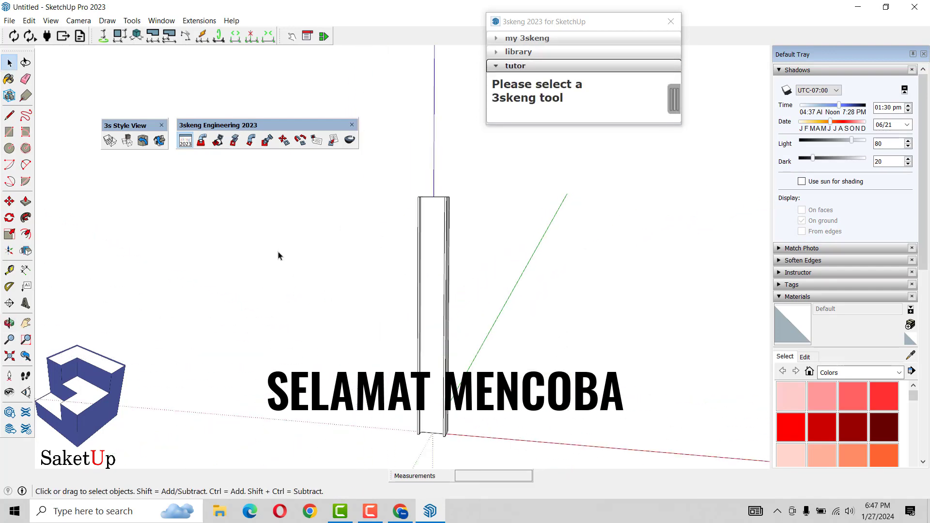